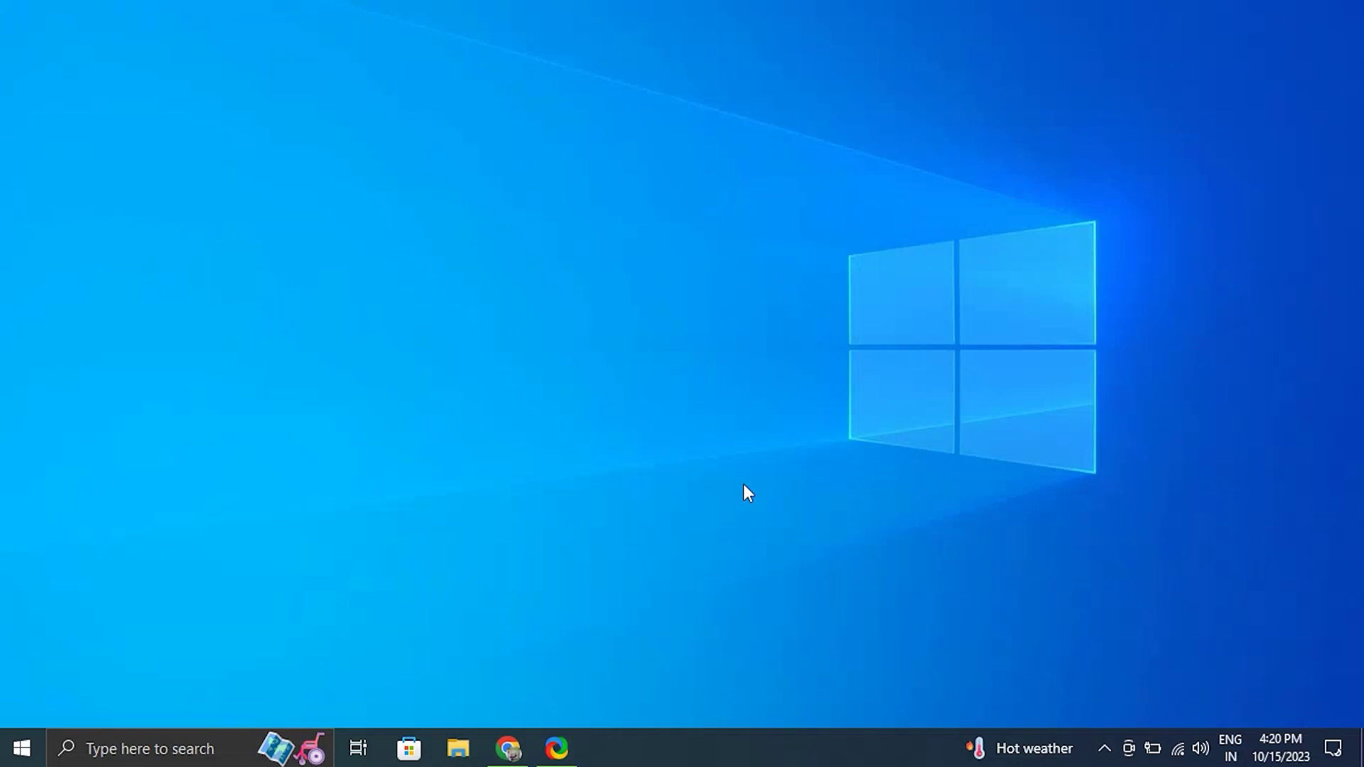
- Bring up the properties of the Intel USB 3.0 host controller under Universal Serial Bus controllers
{"action": "key", "text": "super+x"}
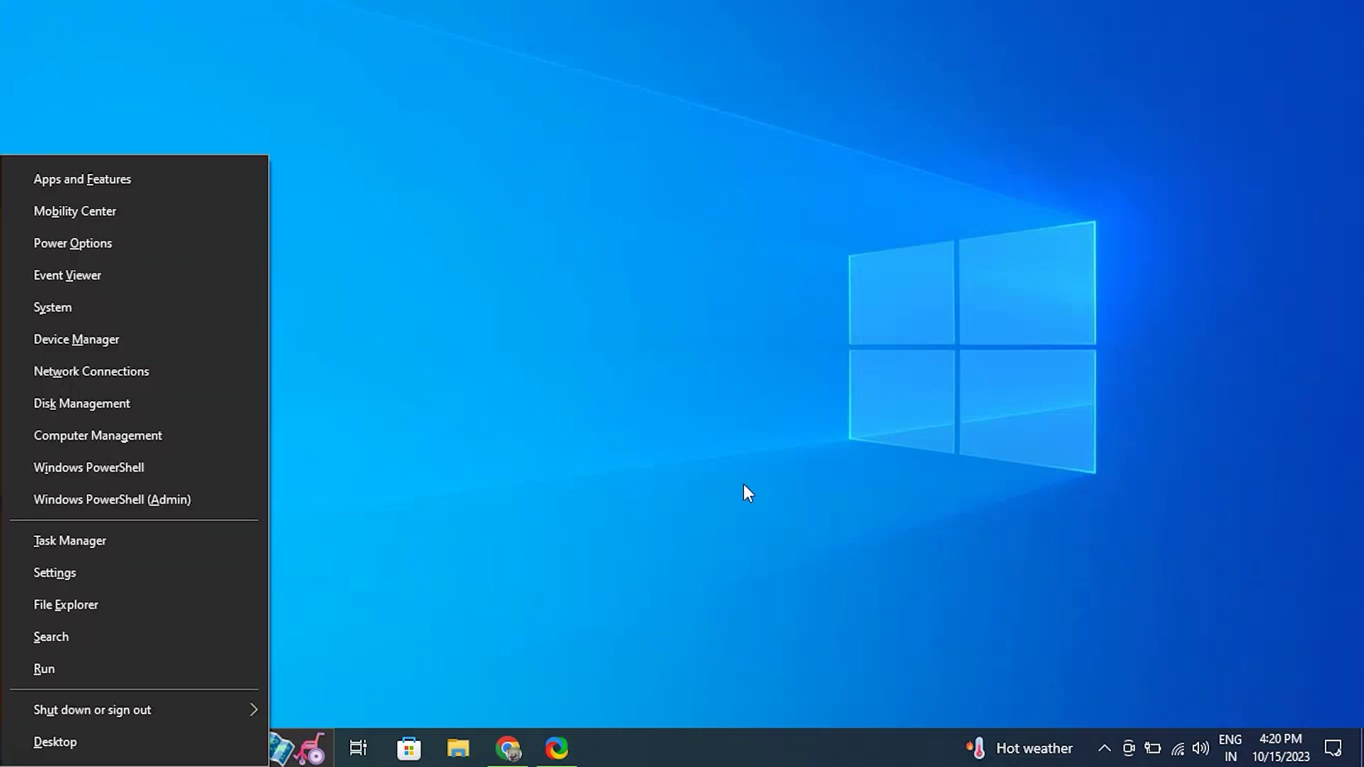
{"action": "left_click", "coordinate": [124, 340]}
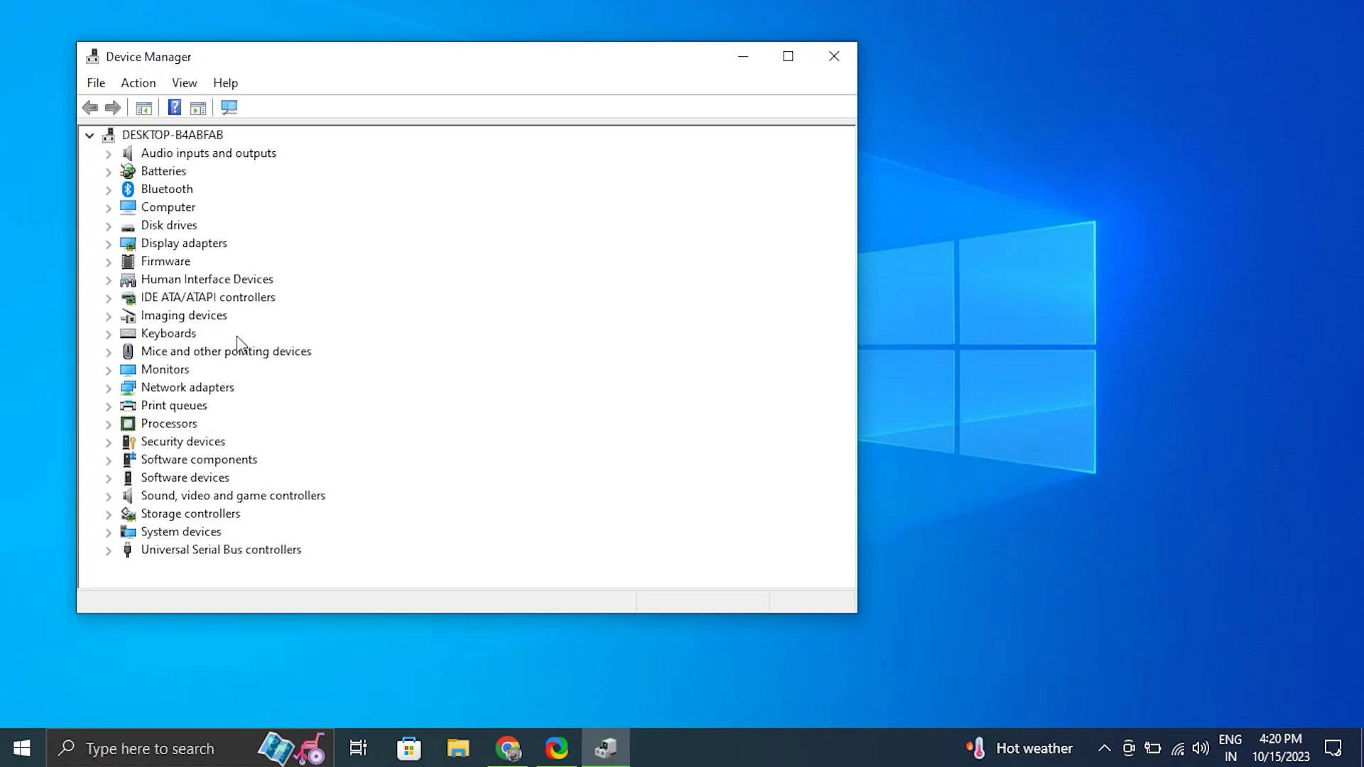
{"action": "left_click", "coordinate": [110, 550]}
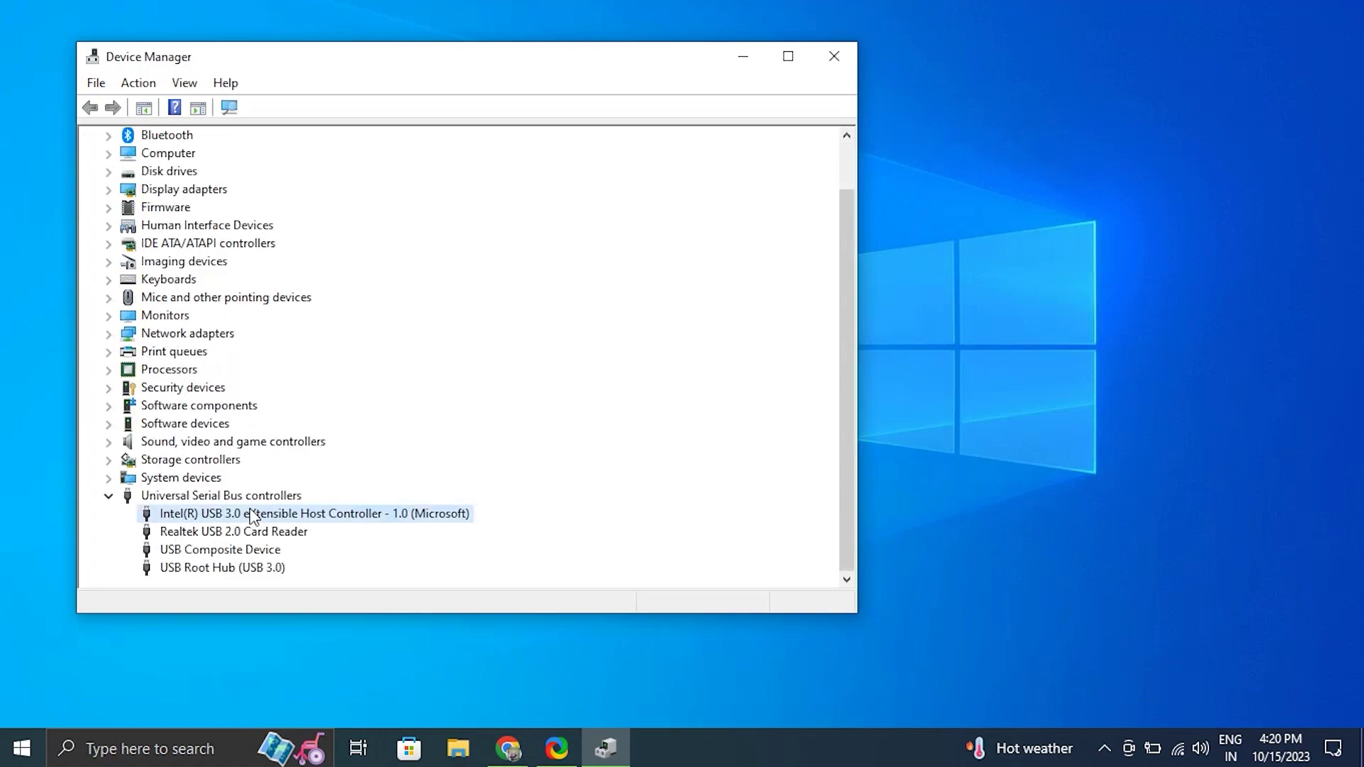
{"action": "right_click", "coordinate": [253, 515]}
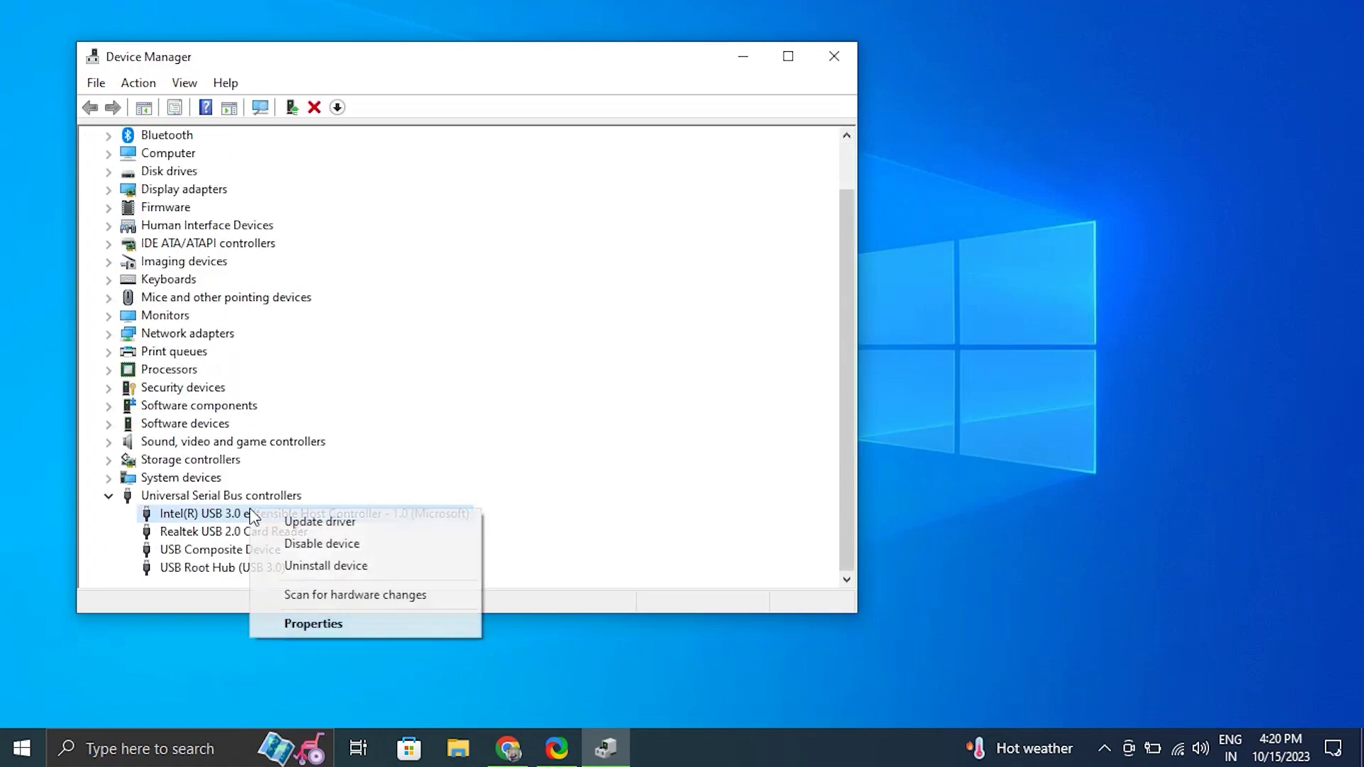
{"action": "left_click", "coordinate": [323, 627]}
- Turn off 'Allow the computer to turn off this device to save power' in Power Management and confirm
{"action": "left_click", "coordinate": [553, 149]}
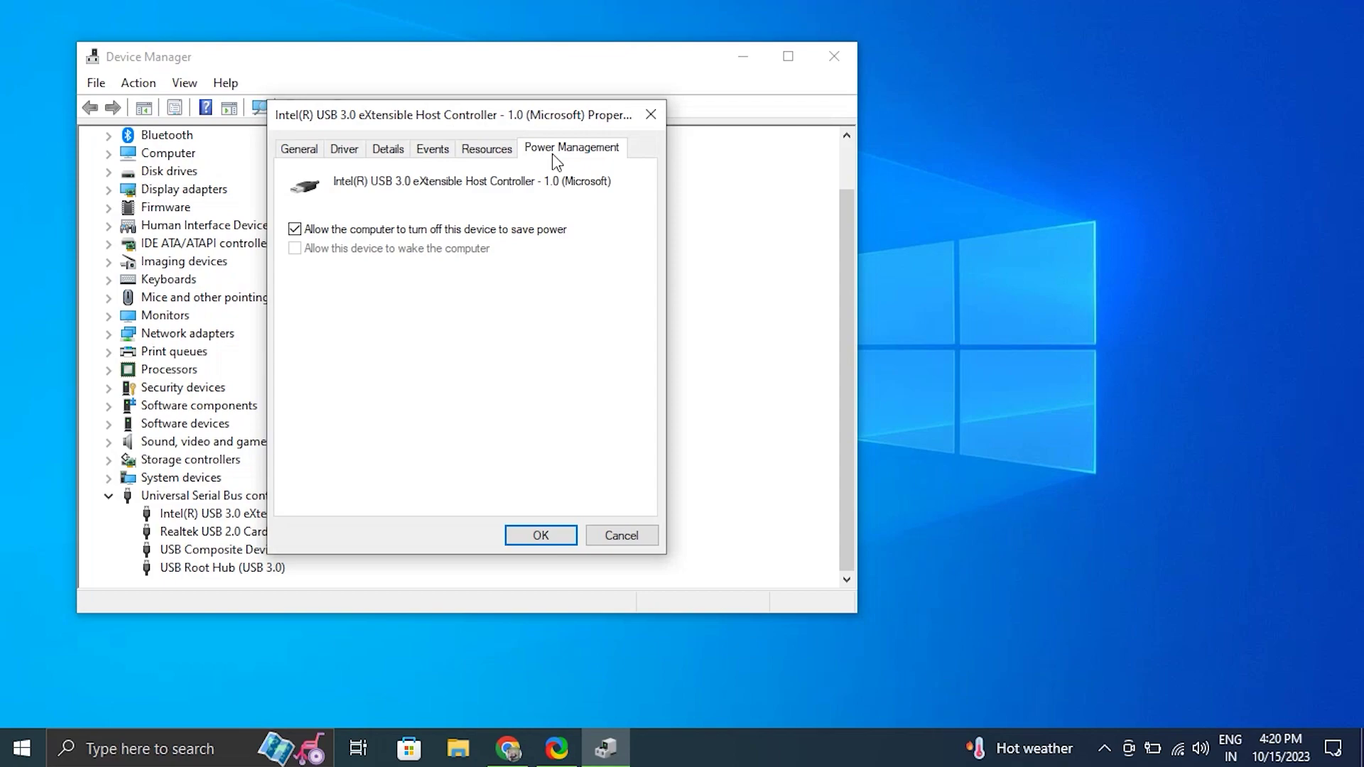
{"action": "left_click", "coordinate": [295, 231]}
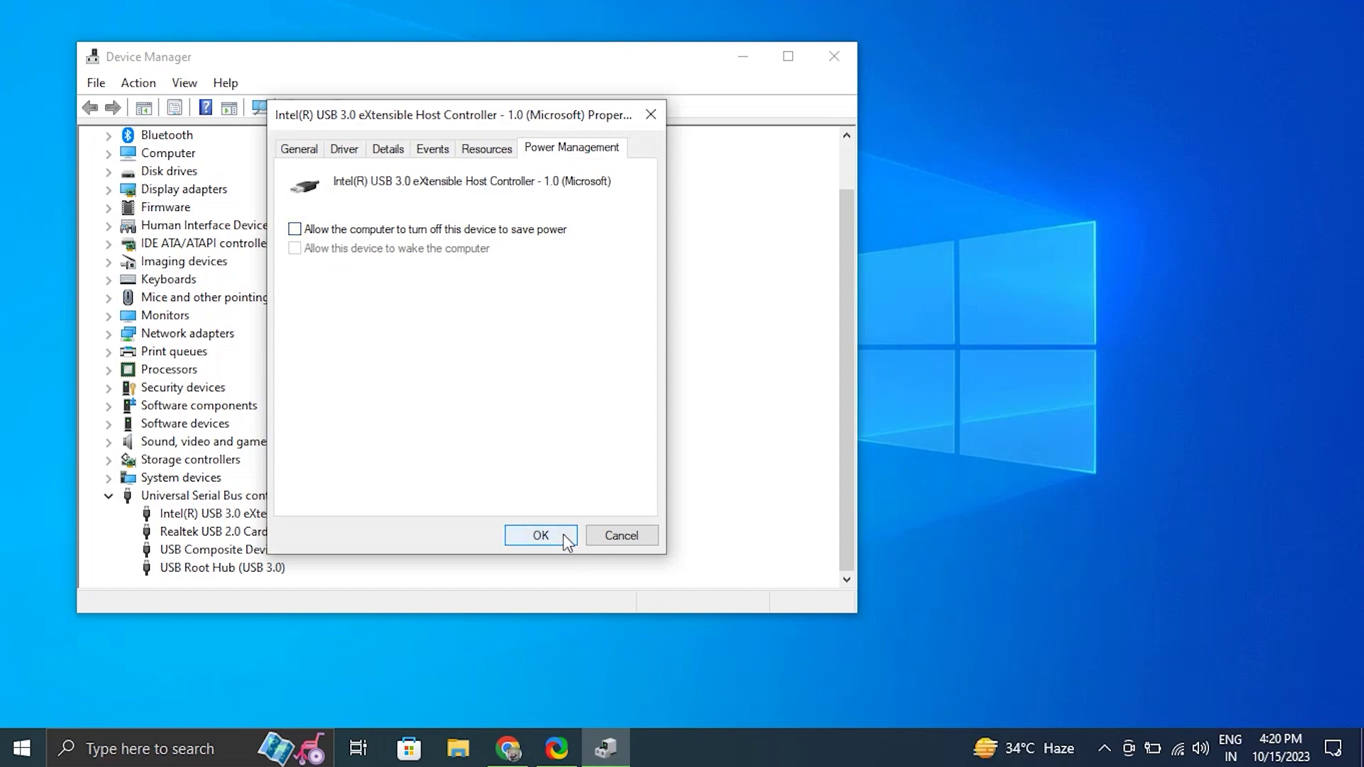
{"action": "left_click", "coordinate": [541, 536]}
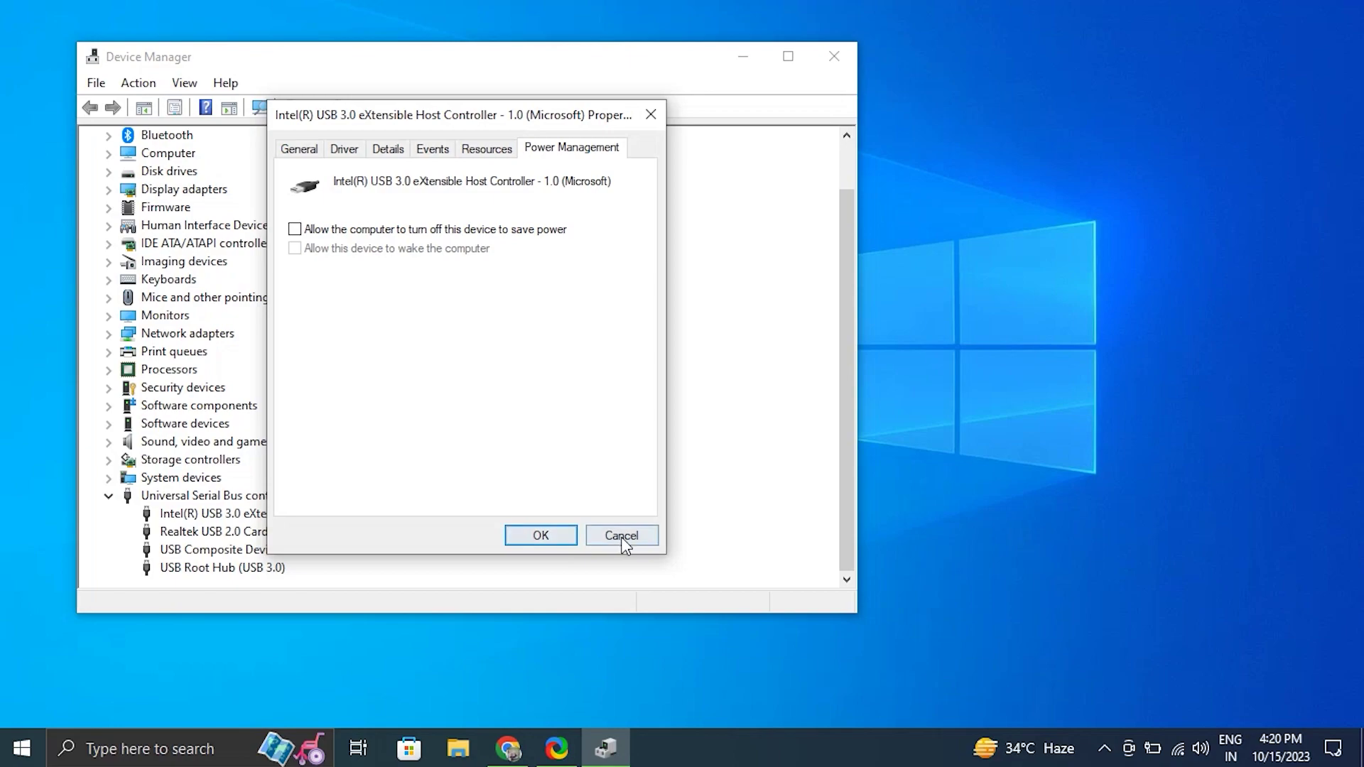
{"action": "left_click", "coordinate": [836, 54]}
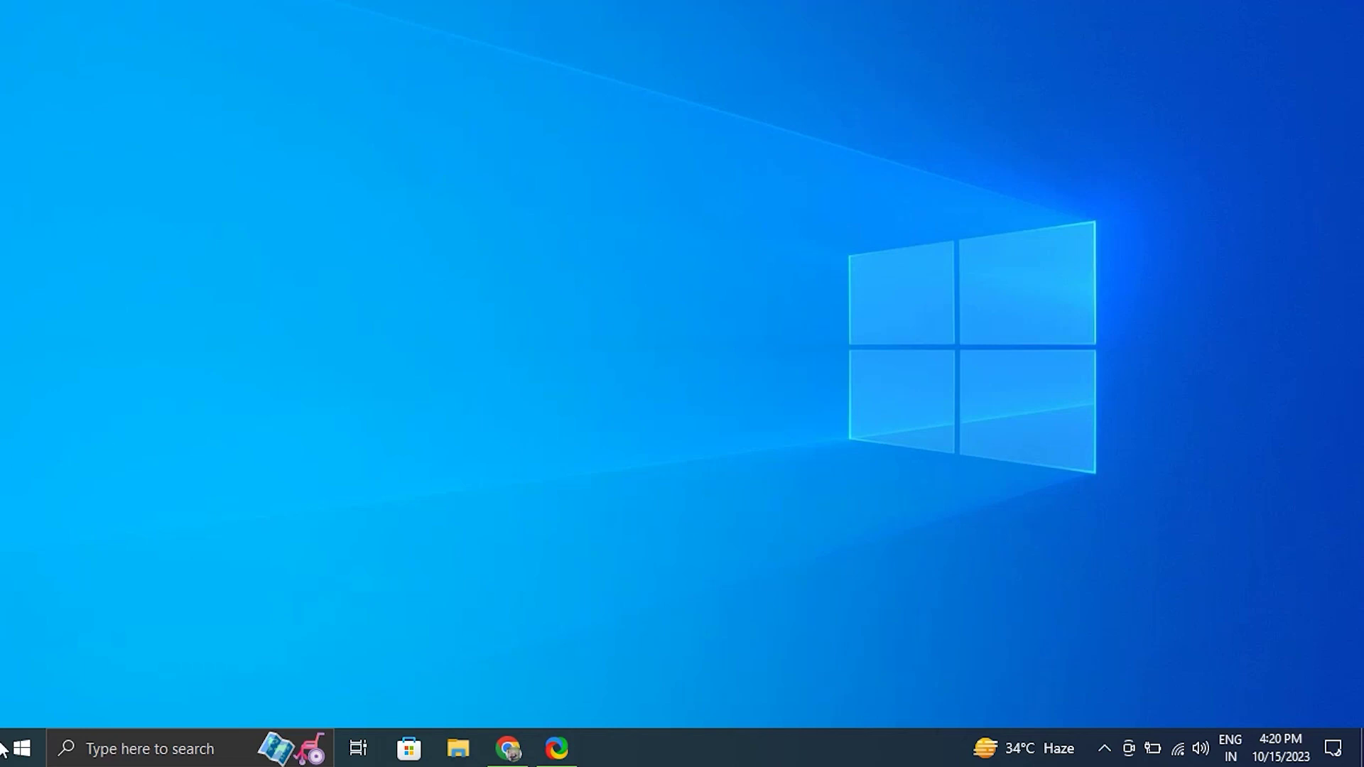
- Search automatically for a newer EasyCamera driver under Imaging devices, finding the best one already installed
{"action": "right_click", "coordinate": [22, 747]}
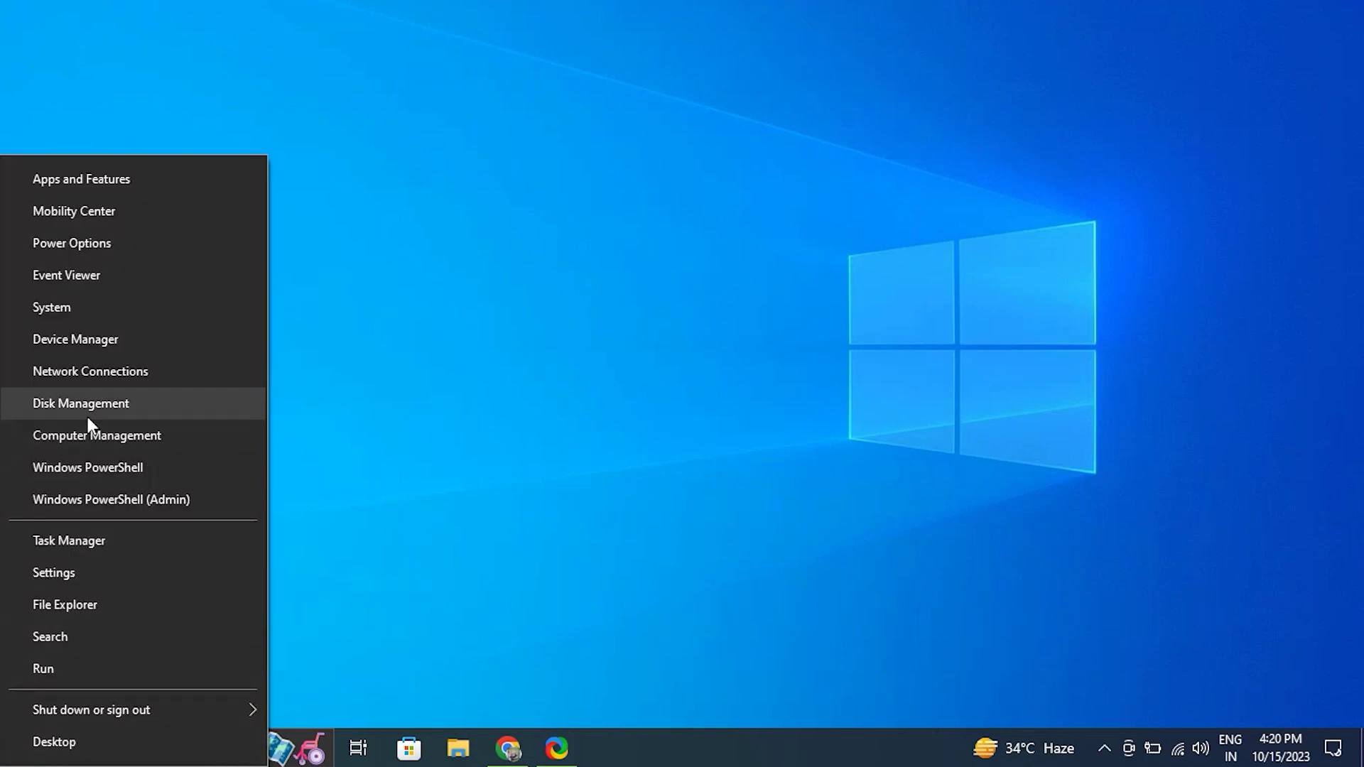
{"action": "left_click", "coordinate": [76, 339]}
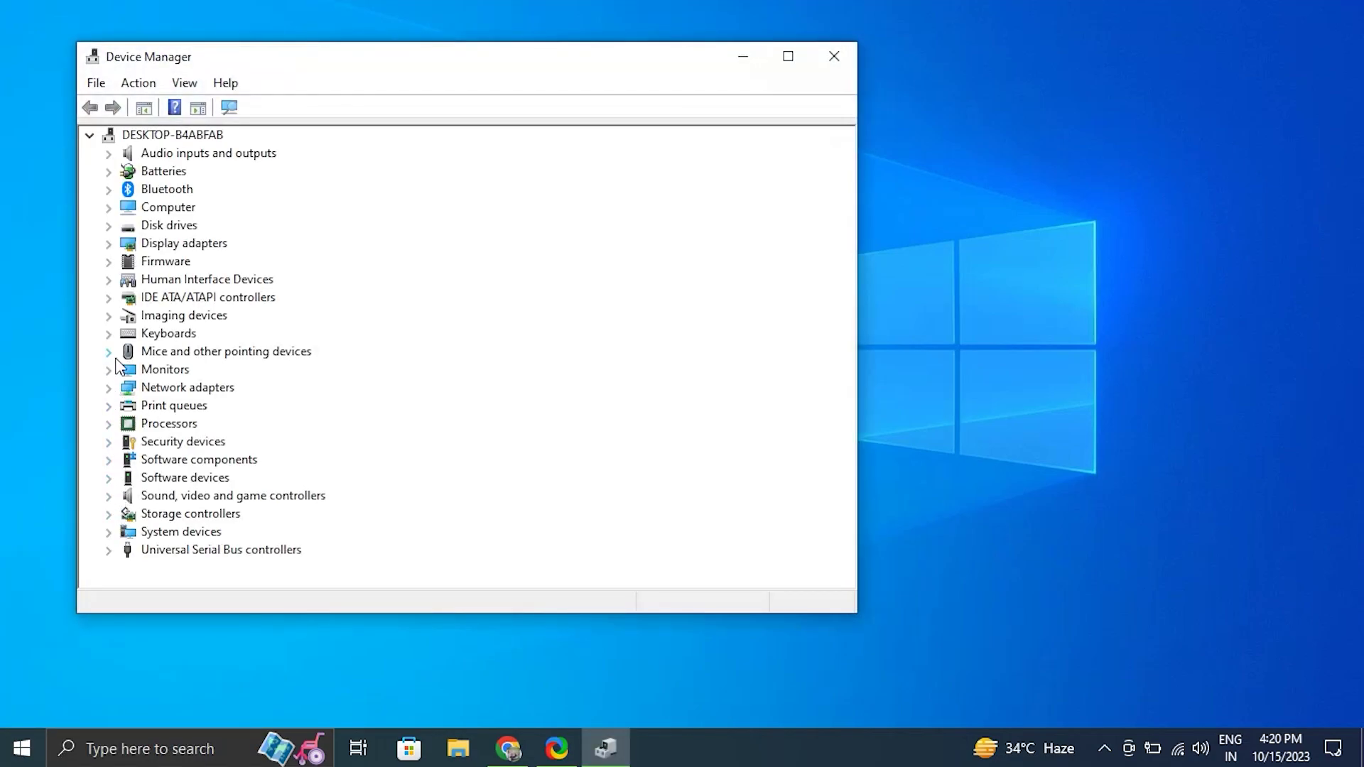
{"action": "left_click", "coordinate": [109, 315]}
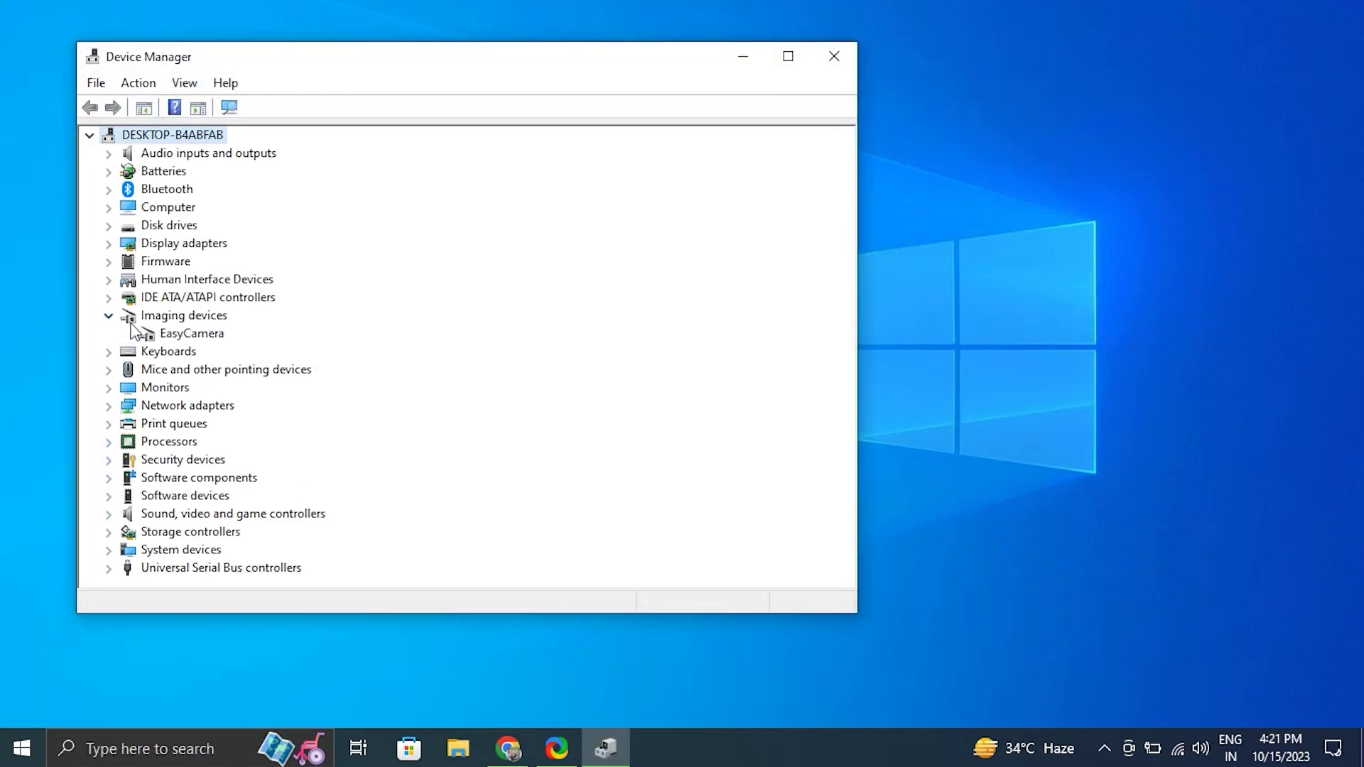
{"action": "left_click", "coordinate": [194, 340]}
{"action": "right_click", "coordinate": [195, 340]}
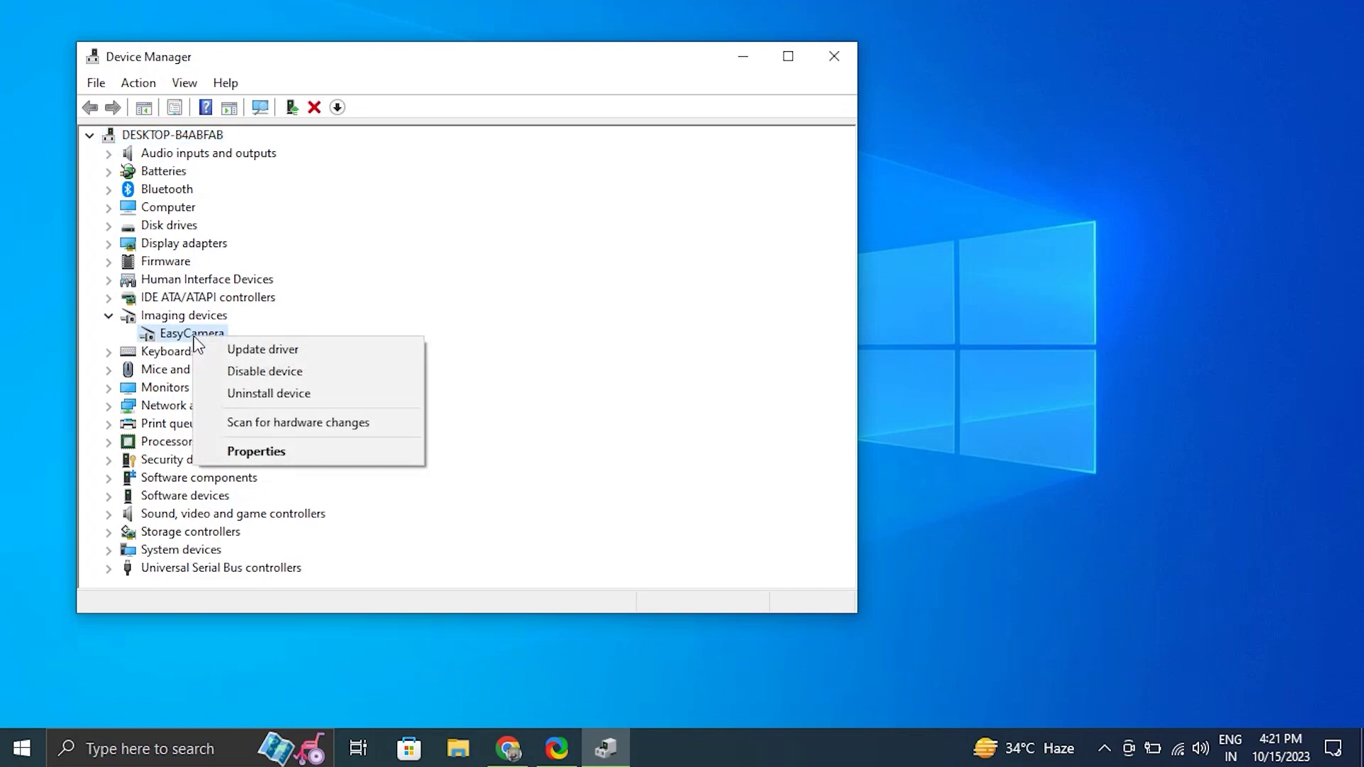
{"action": "left_click", "coordinate": [305, 349]}
{"action": "left_click", "coordinate": [405, 301]}
{"action": "left_click", "coordinate": [703, 561]}
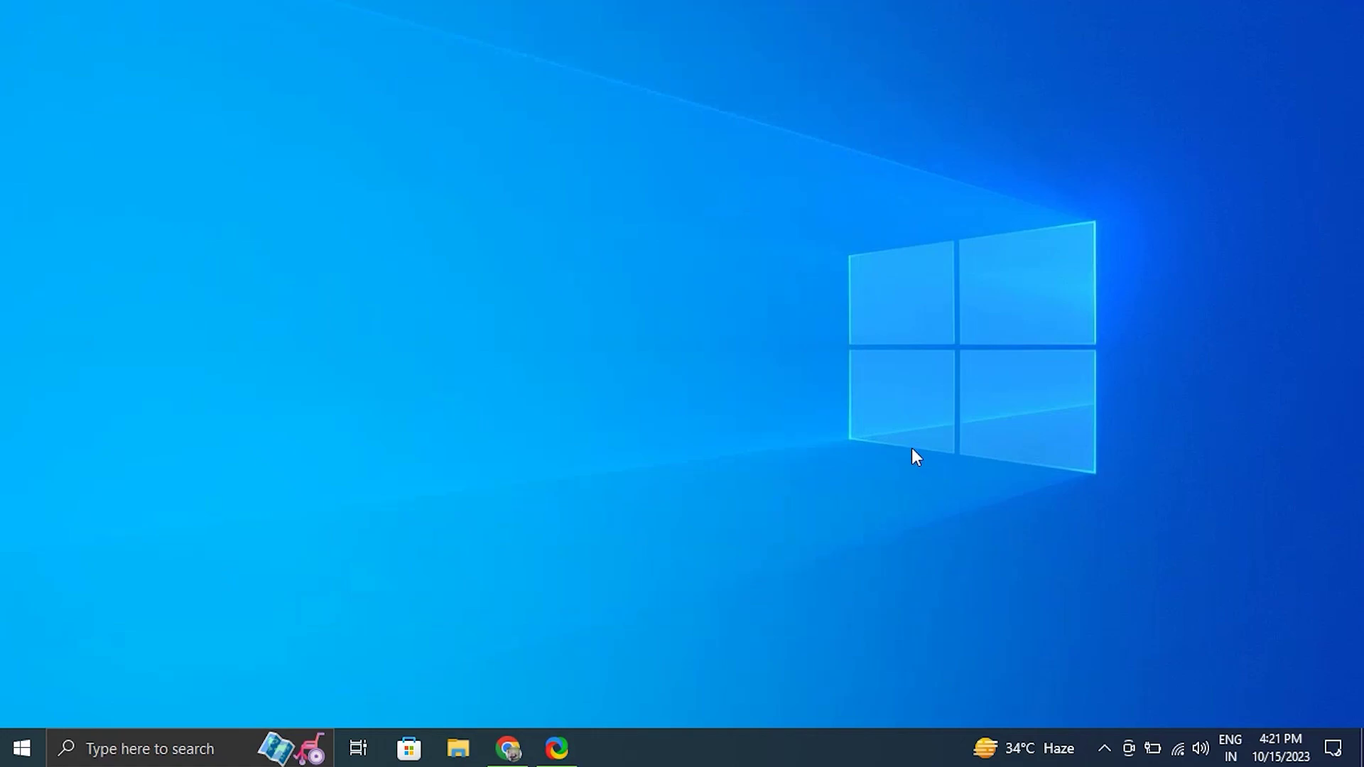
- Run Check for updates on the Windows Update page, then leave only the desktop showing
{"action": "key", "text": "super+i"}
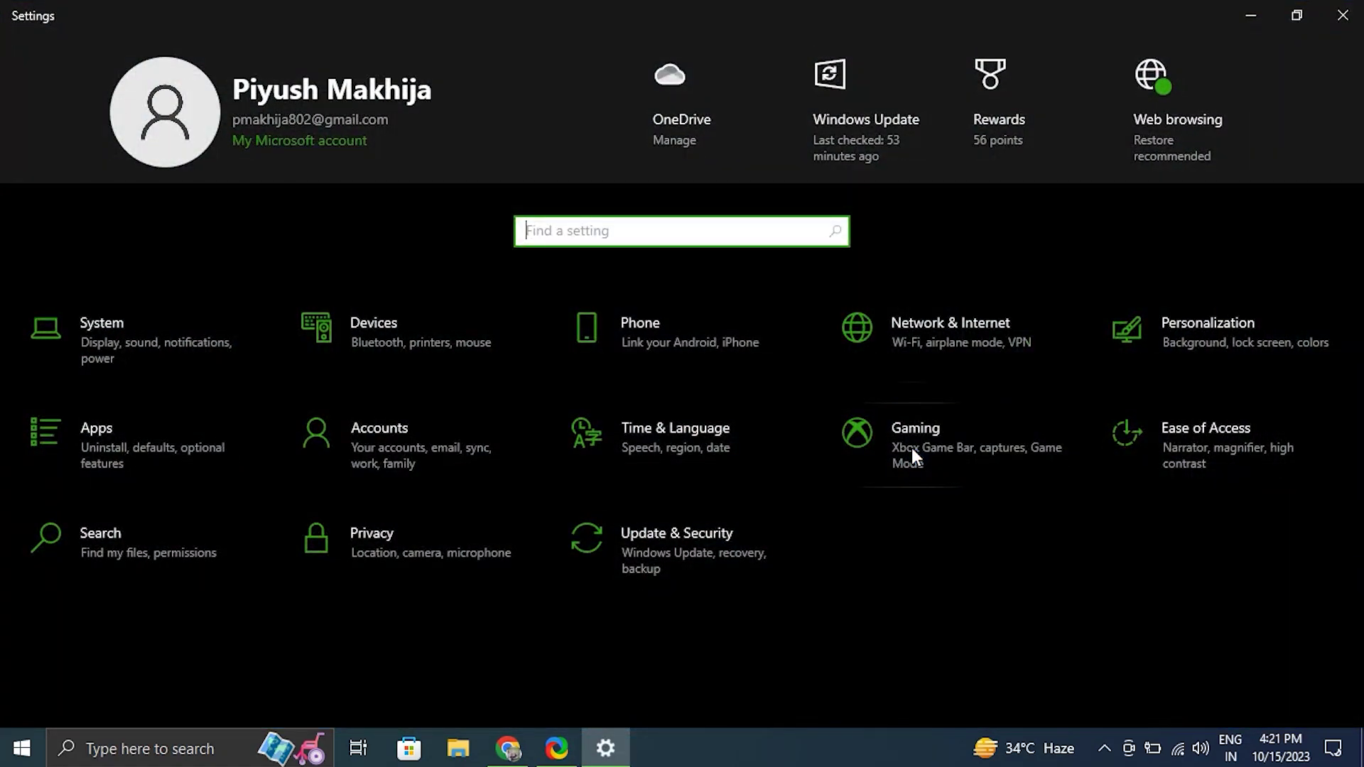
{"action": "left_click", "coordinate": [781, 93]}
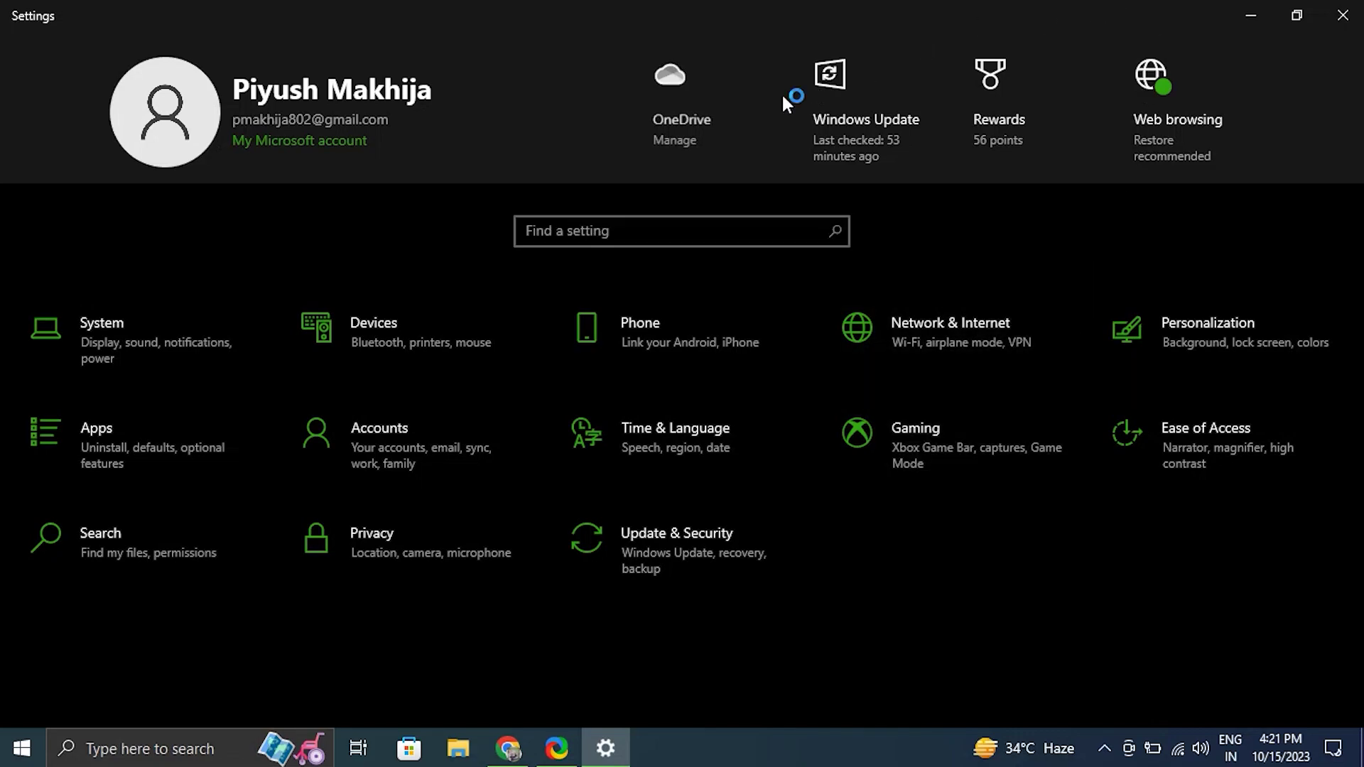
{"action": "left_click", "coordinate": [835, 84]}
{"action": "left_click", "coordinate": [395, 183]}
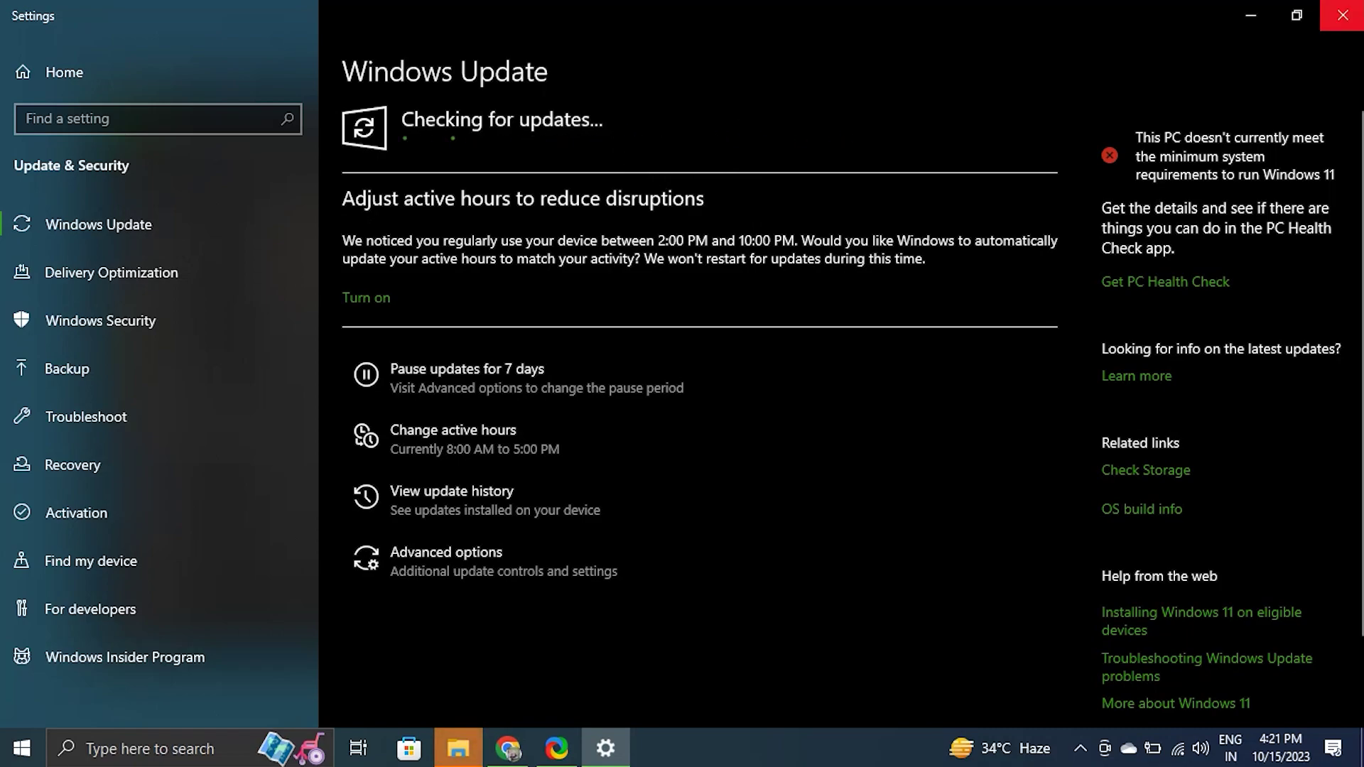
{"action": "left_click", "coordinate": [1343, 16]}
{"action": "left_click", "coordinate": [1189, 93]}
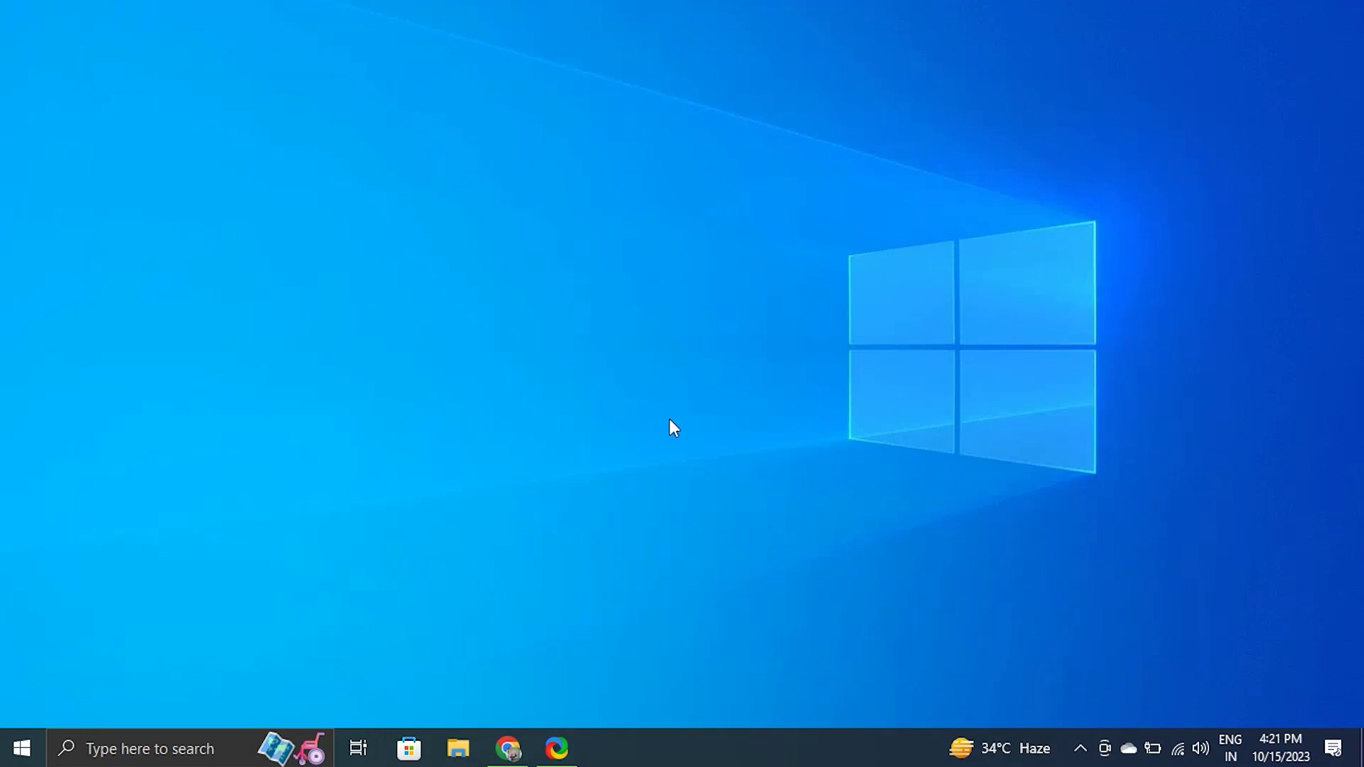
- Disable the EasyCamera under Imaging devices and confirm the warning
{"action": "right_click", "coordinate": [22, 748]}
{"action": "left_click", "coordinate": [67, 345]}
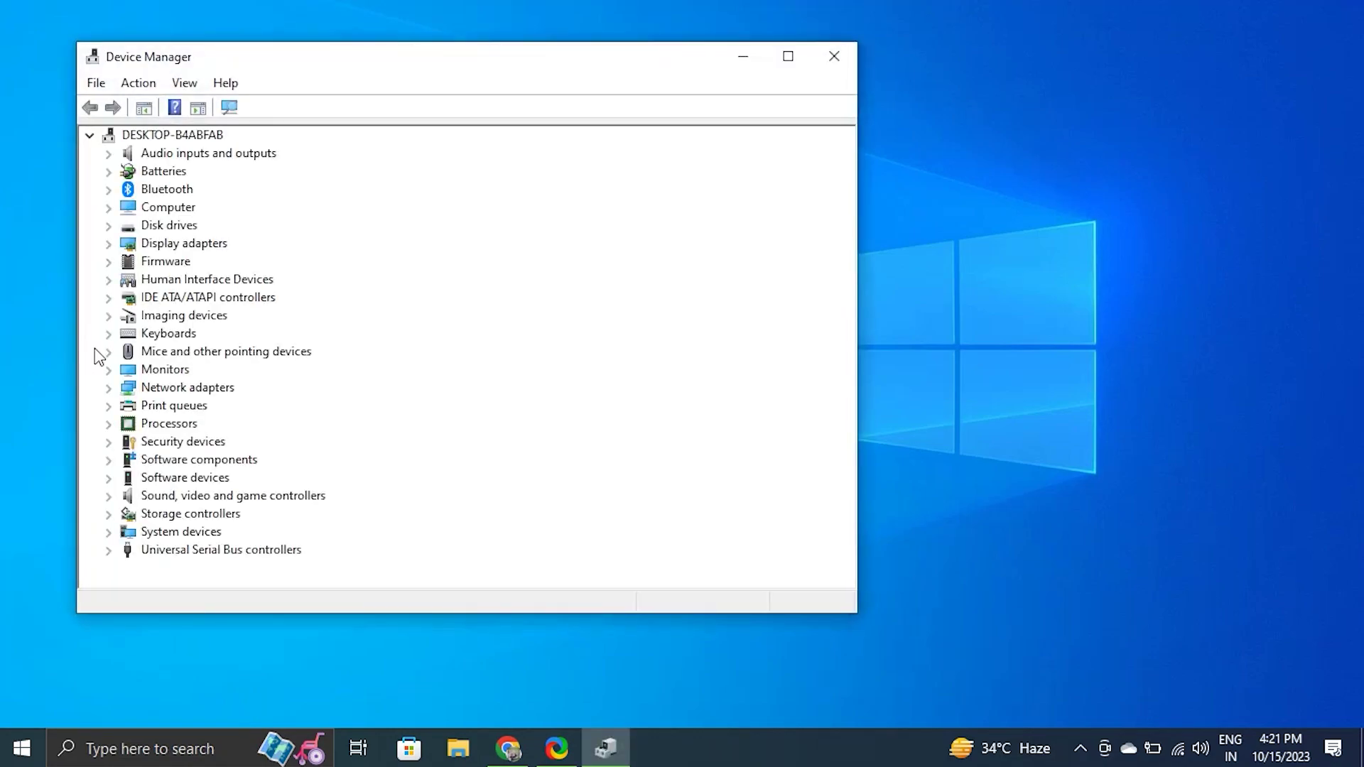
{"action": "left_click", "coordinate": [108, 315]}
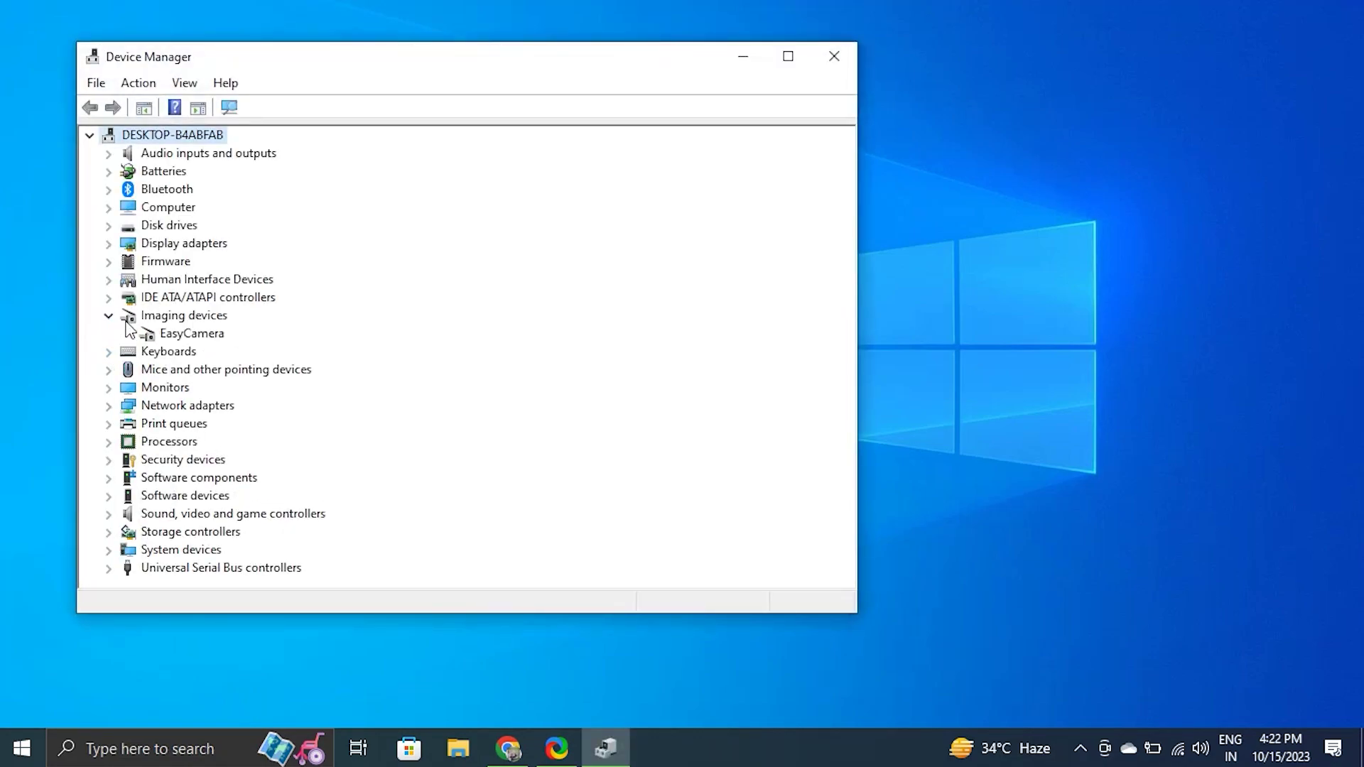
{"action": "right_click", "coordinate": [177, 337]}
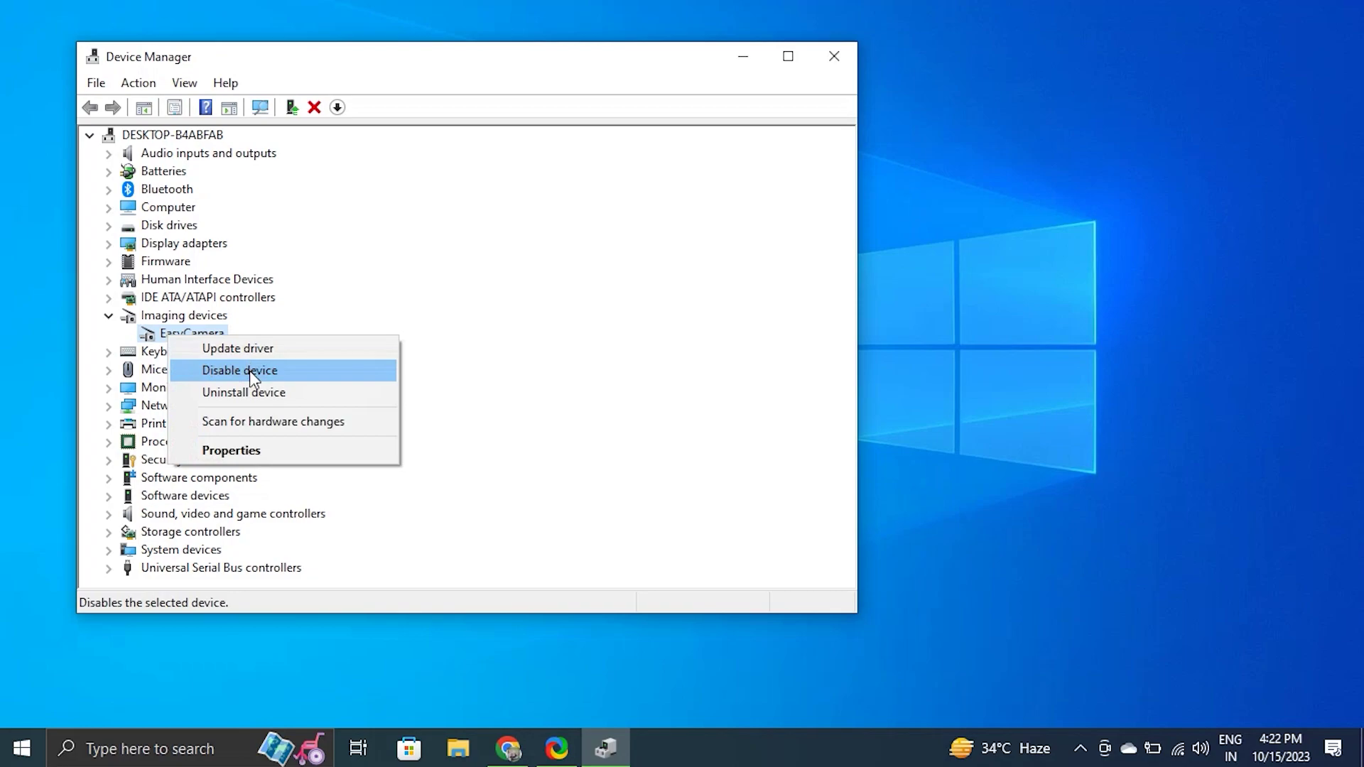
{"action": "left_click", "coordinate": [249, 369]}
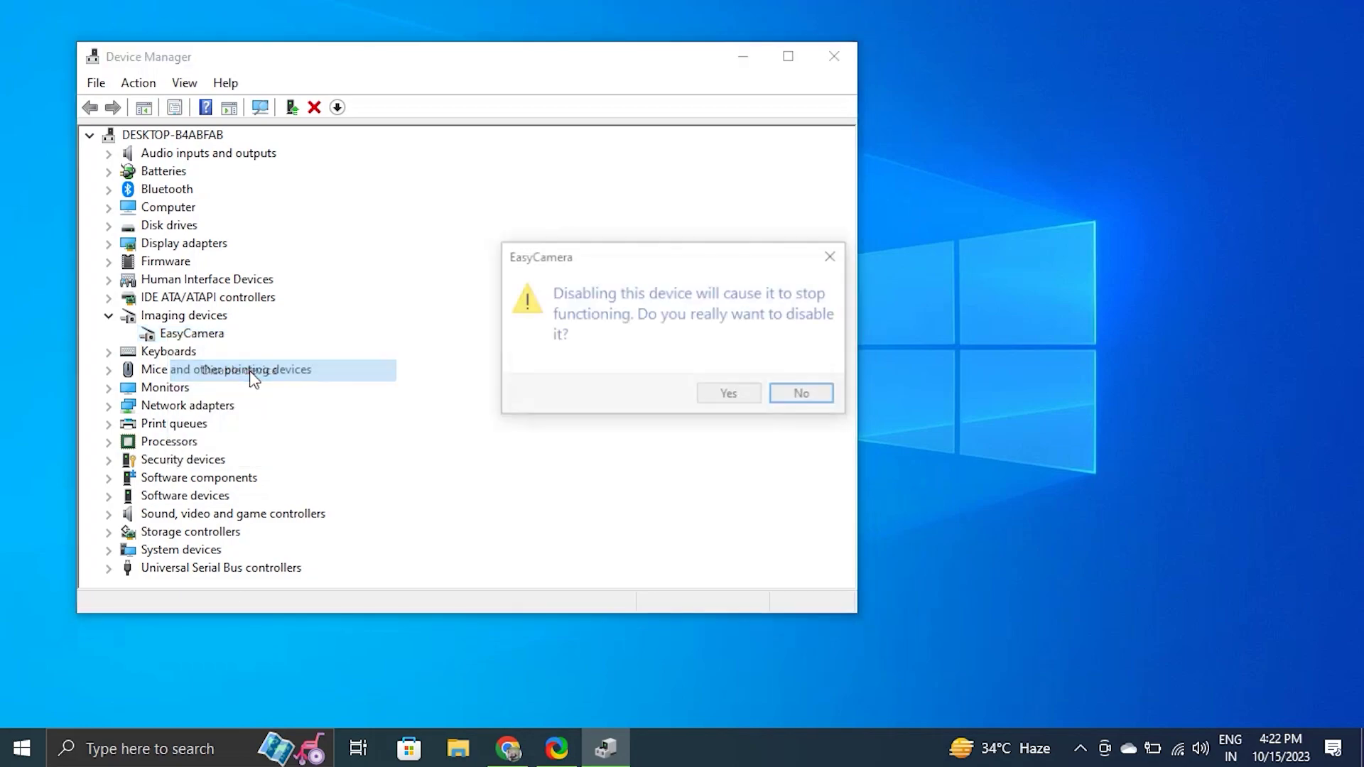
{"action": "left_click", "coordinate": [736, 399]}
- Enable the EasyCamera again and leave Device Manager
{"action": "right_click", "coordinate": [203, 337]}
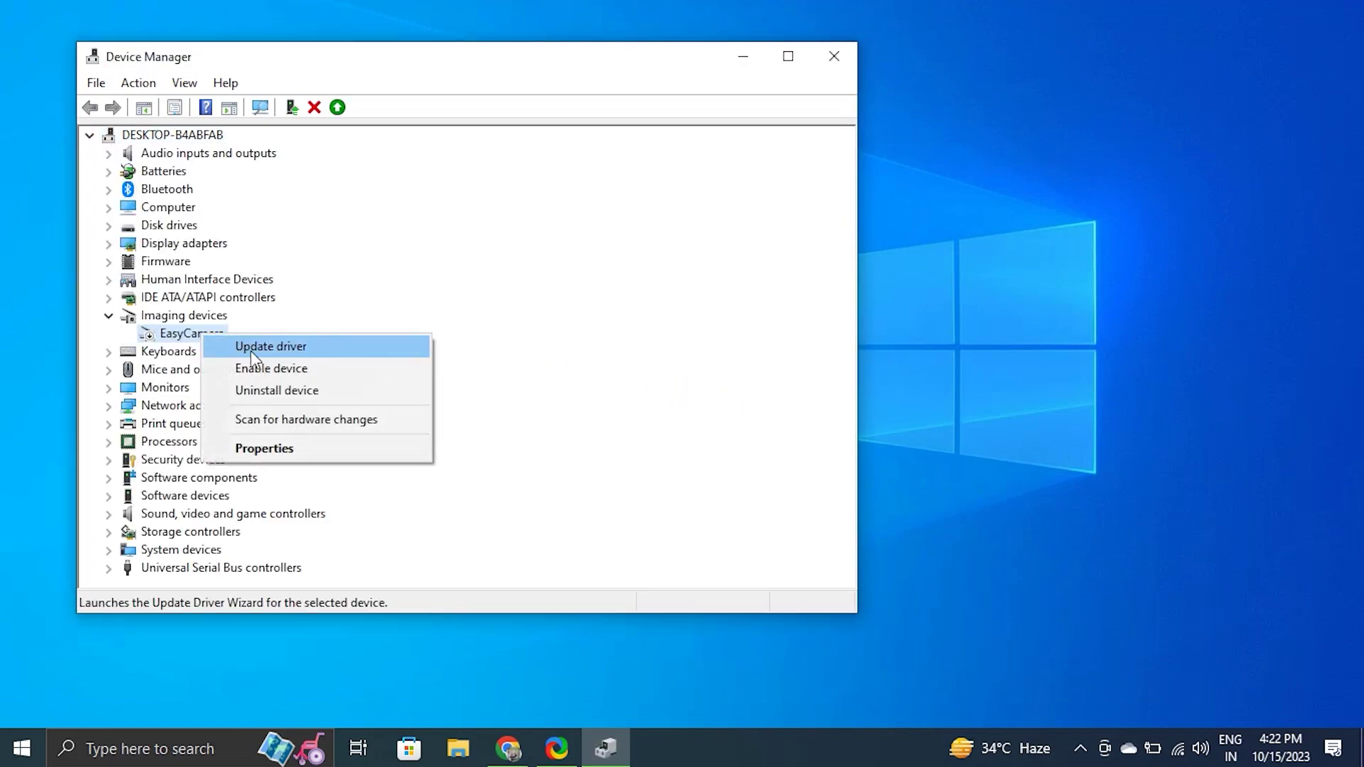
{"action": "left_click", "coordinate": [257, 368]}
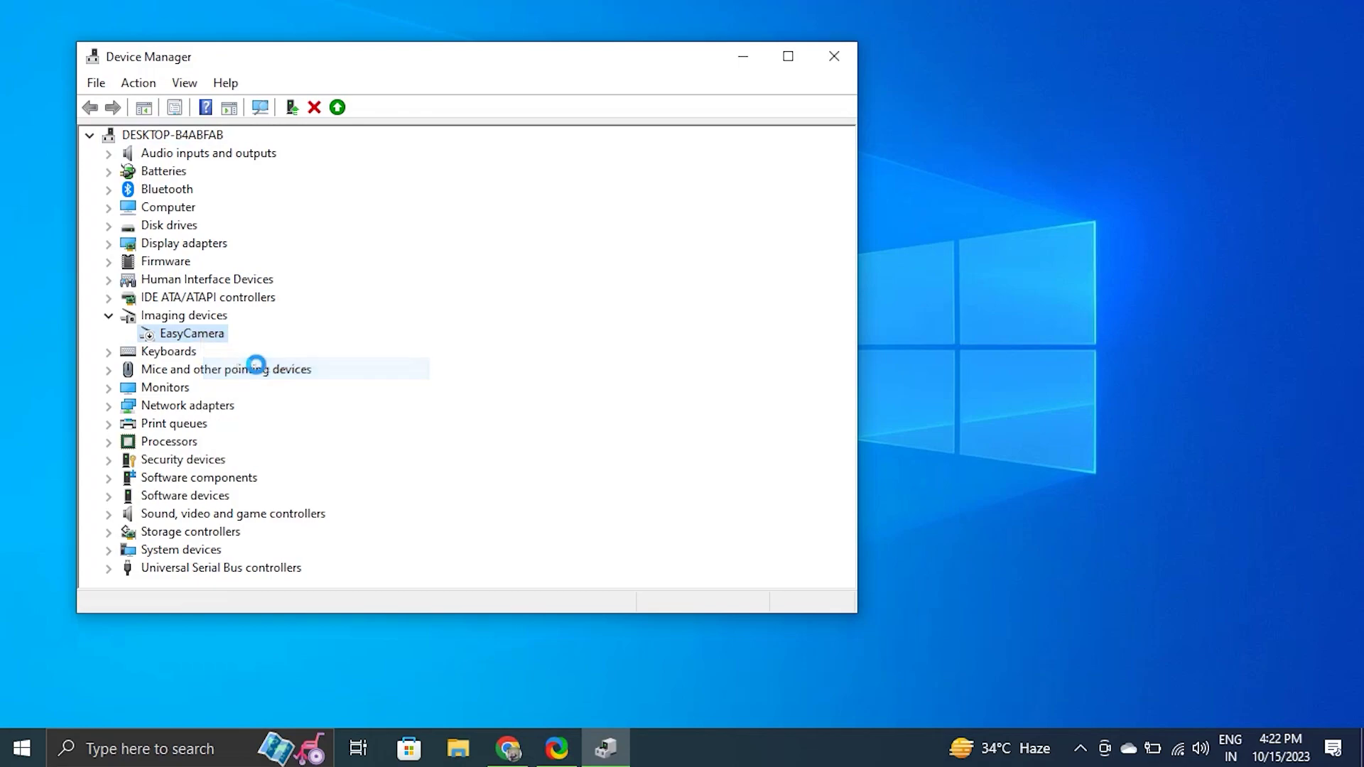
{"action": "left_click", "coordinate": [833, 55]}
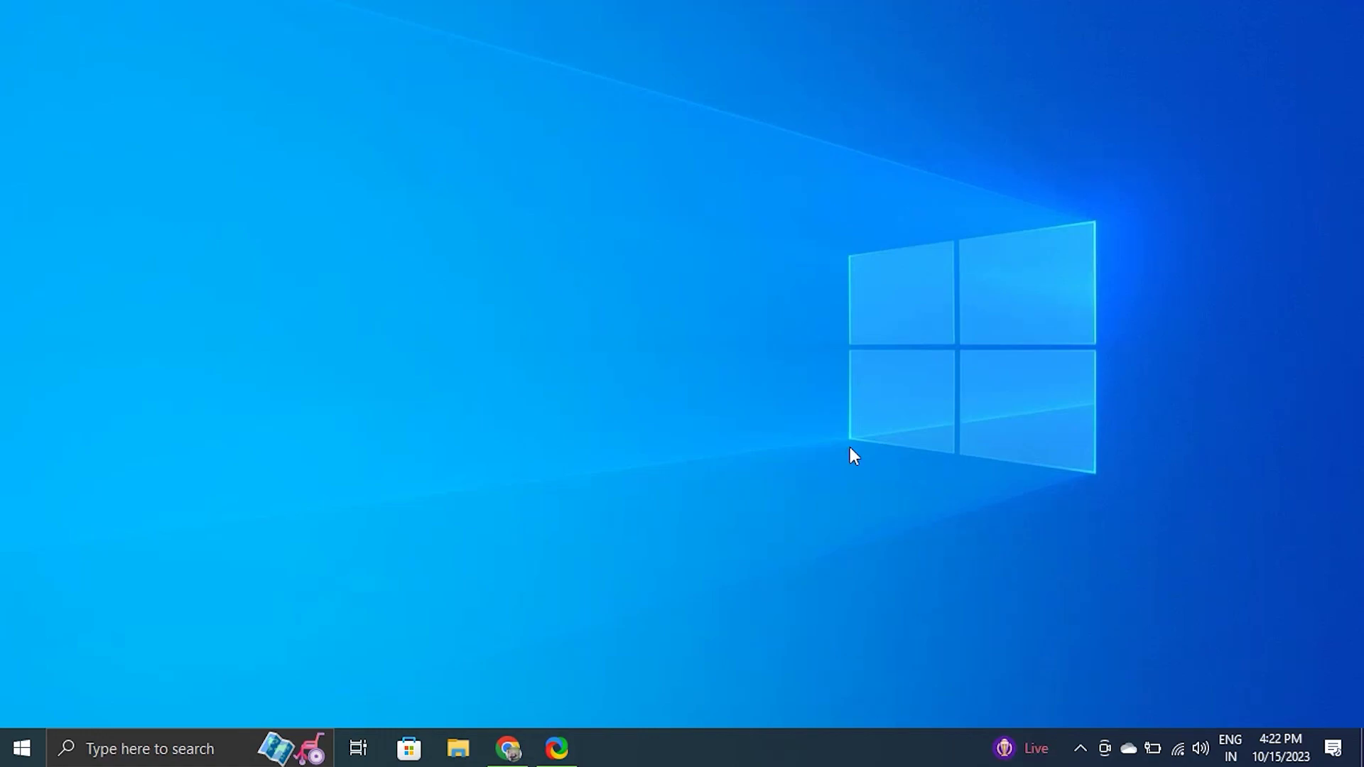
{"action": "left_click", "coordinate": [105, 748]}
{"action": "type", "text": "ca"}
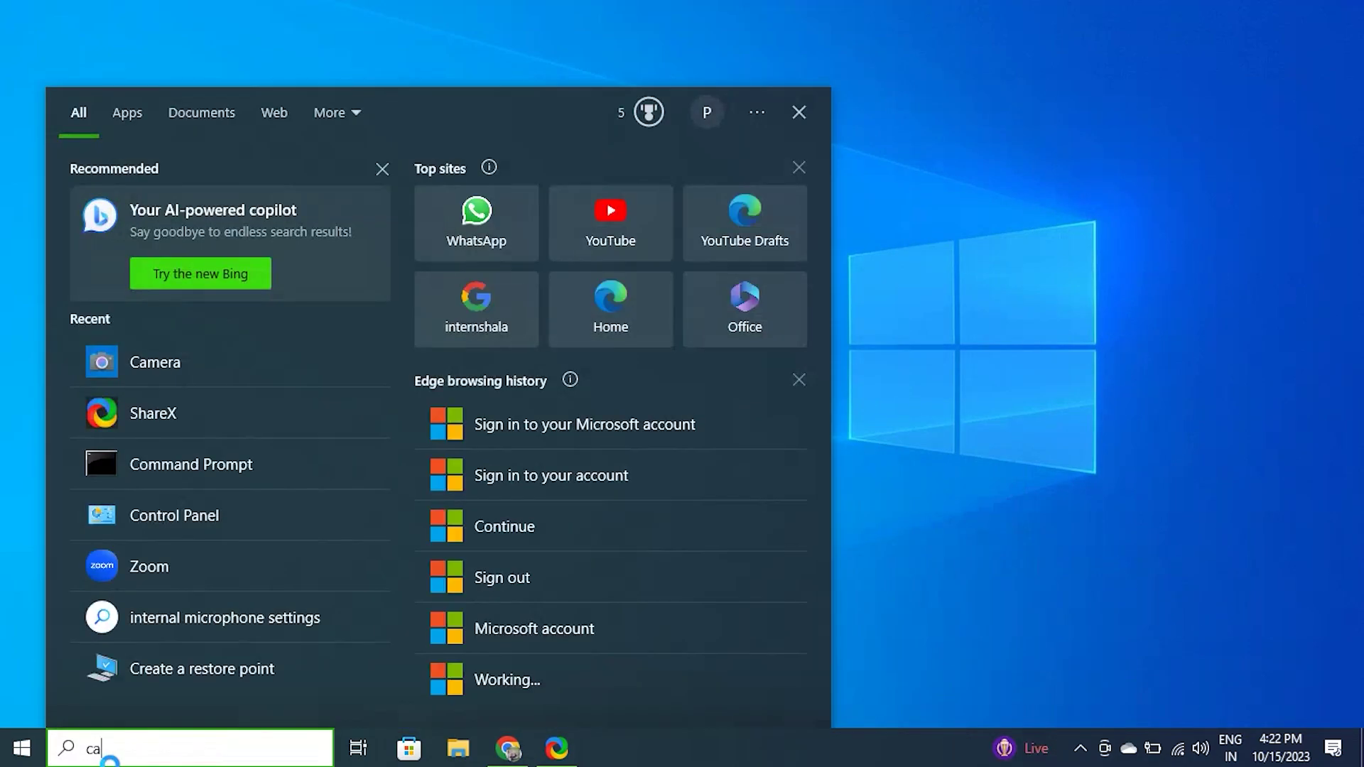
{"action": "type", "text": "m"}
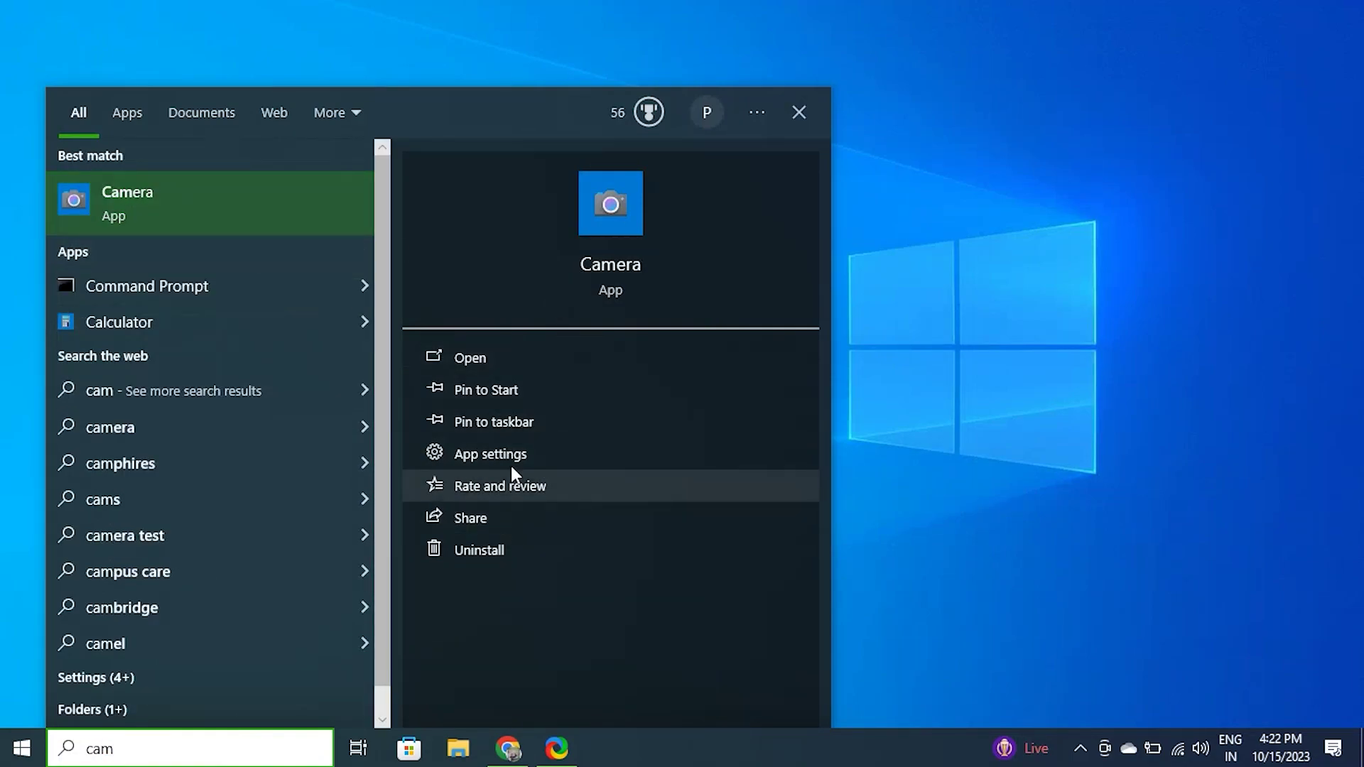
{"action": "left_click", "coordinate": [511, 456]}
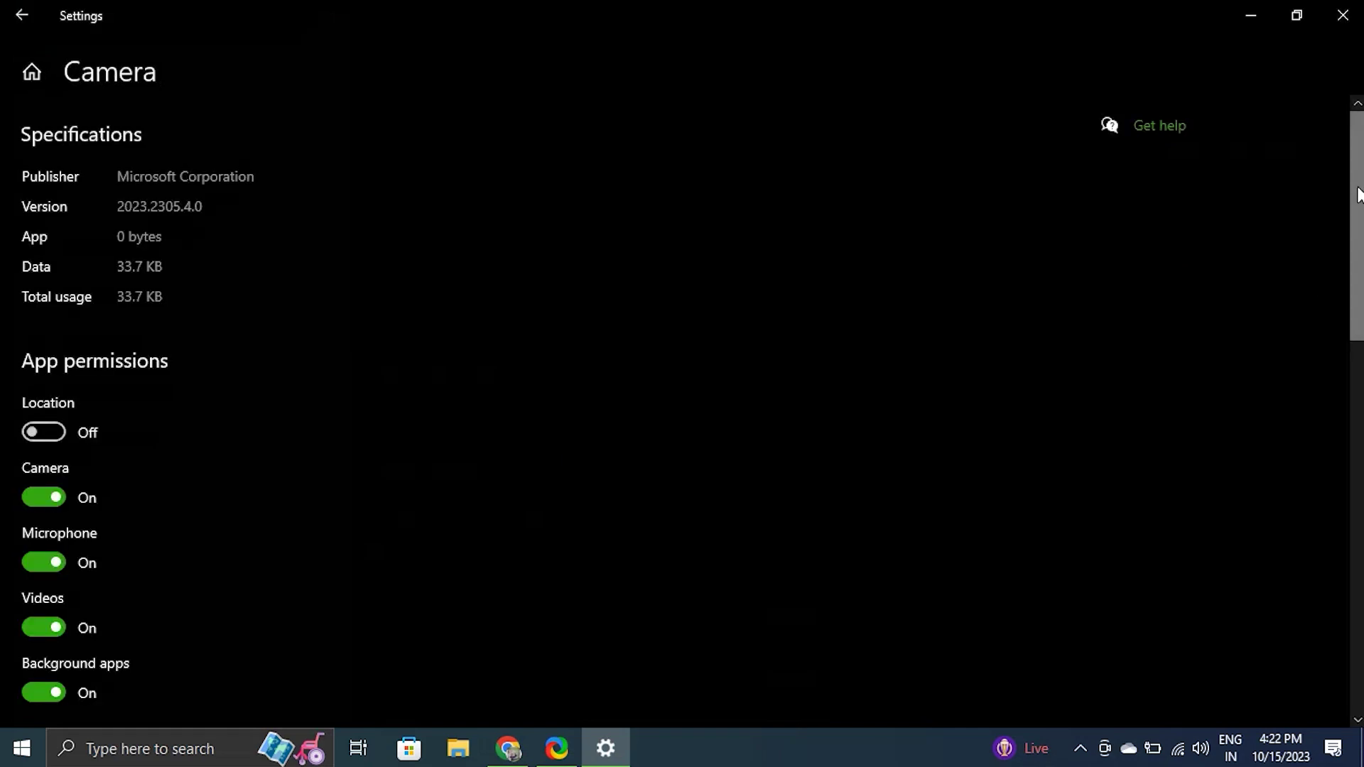
{"action": "left_click_drag", "start_coordinate": [1355, 192], "coordinate": [1355, 474]}
{"action": "scroll", "coordinate": [51, 328], "scroll_direction": "down", "scroll_amount": 2}
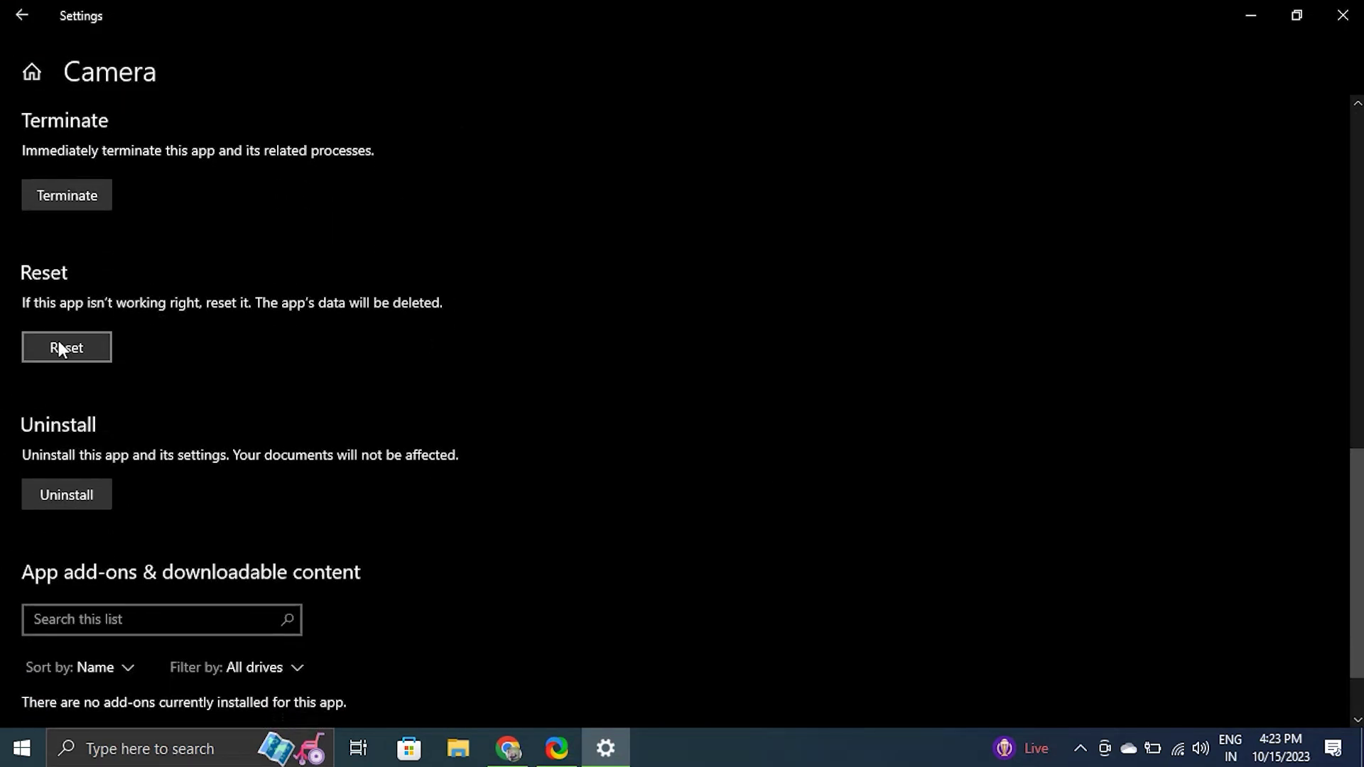
{"action": "left_click", "coordinate": [1343, 14]}
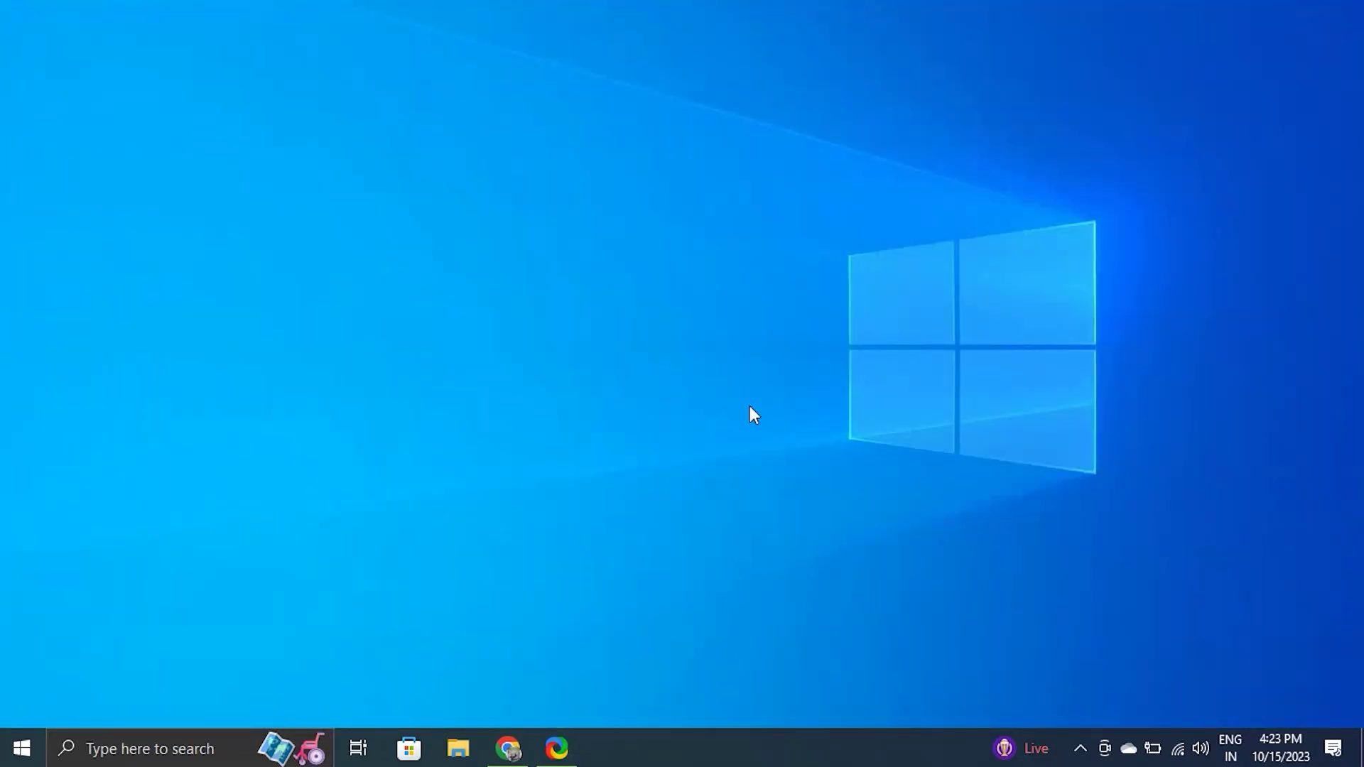
- Launch regedit and navigate to the Windows Media Foundation\Platform key via the pasted path
{"action": "key", "text": "super+r"}
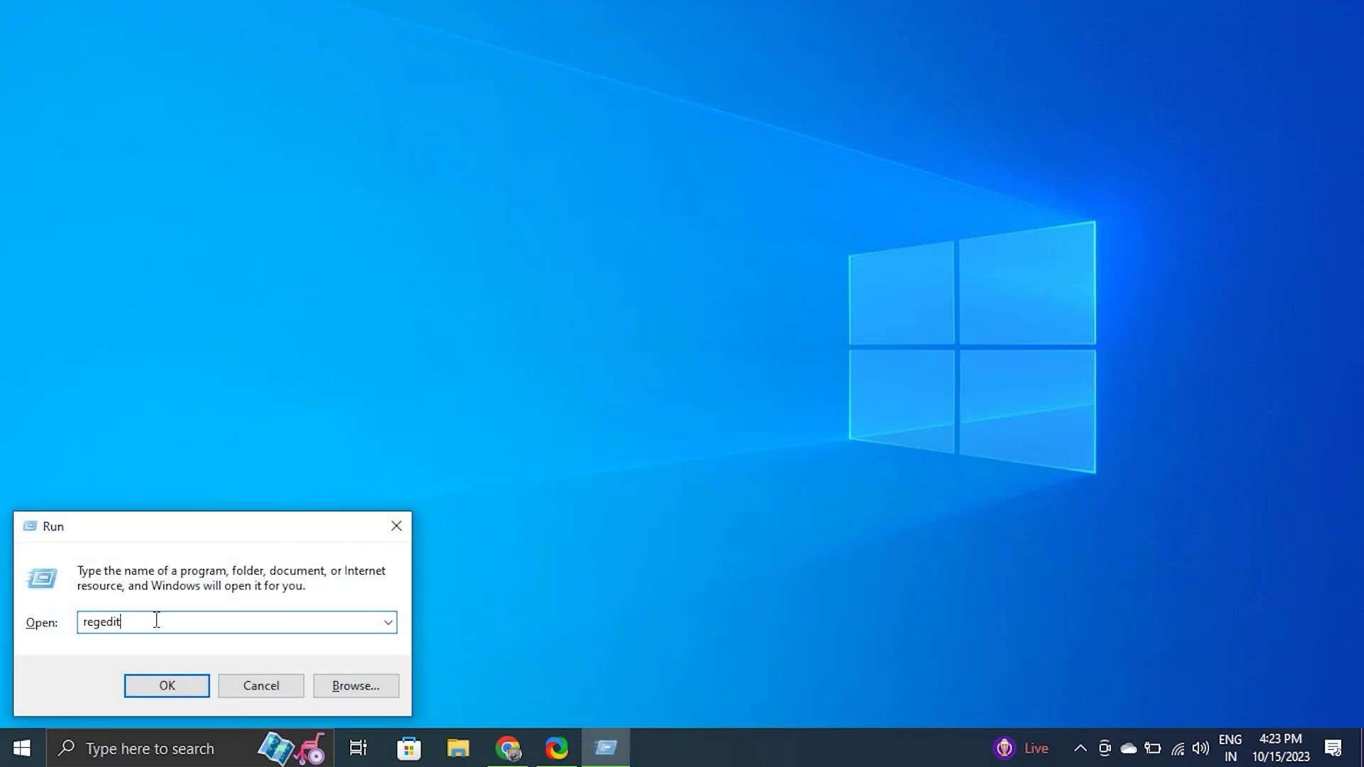
{"action": "left_click_drag", "start_coordinate": [155, 622], "coordinate": [62, 625]}
{"action": "left_click", "coordinate": [163, 691]}
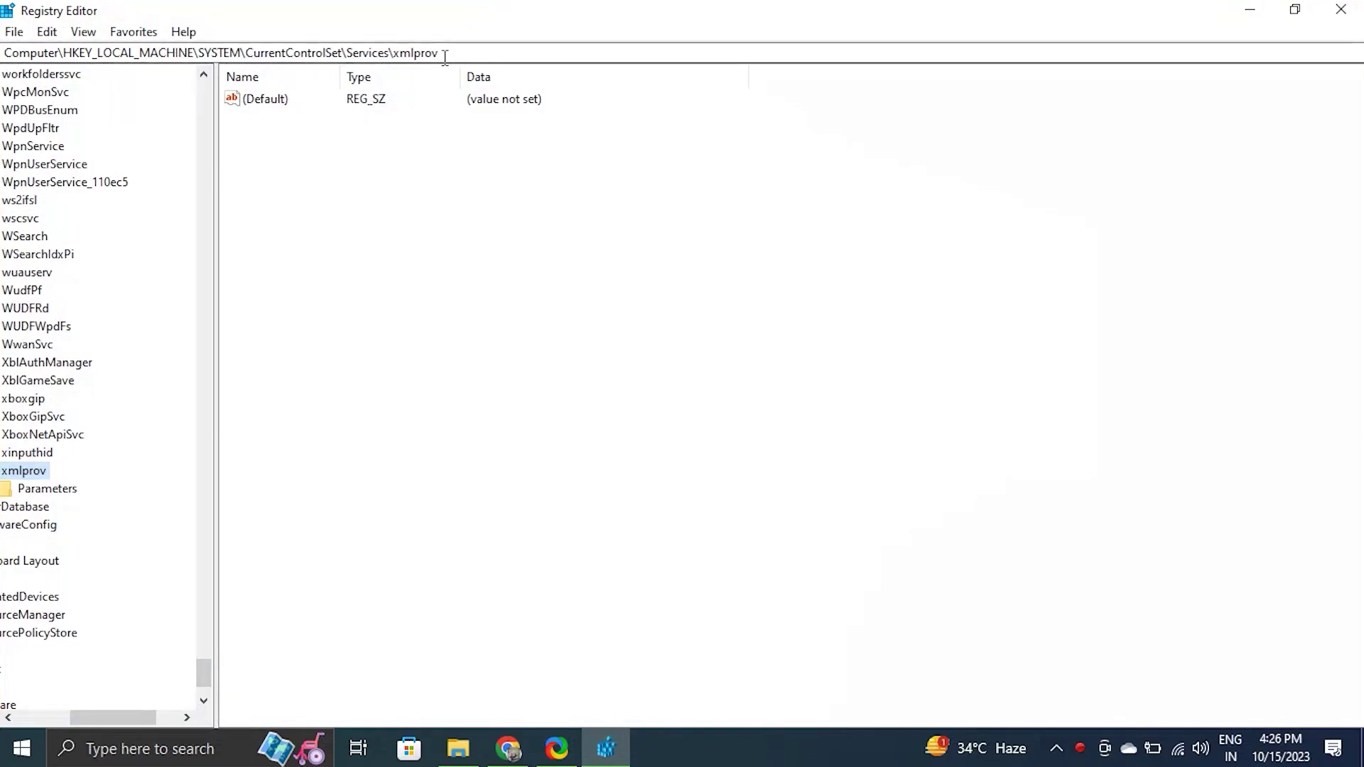
{"action": "left_click_drag", "start_coordinate": [444, 56], "coordinate": [68, 40]}
{"action": "type", "text": "HKEY_LOCAL_MACHINE\\SOFTWARE\\Microsoft\\Windows Media Foundation\\Platform"}
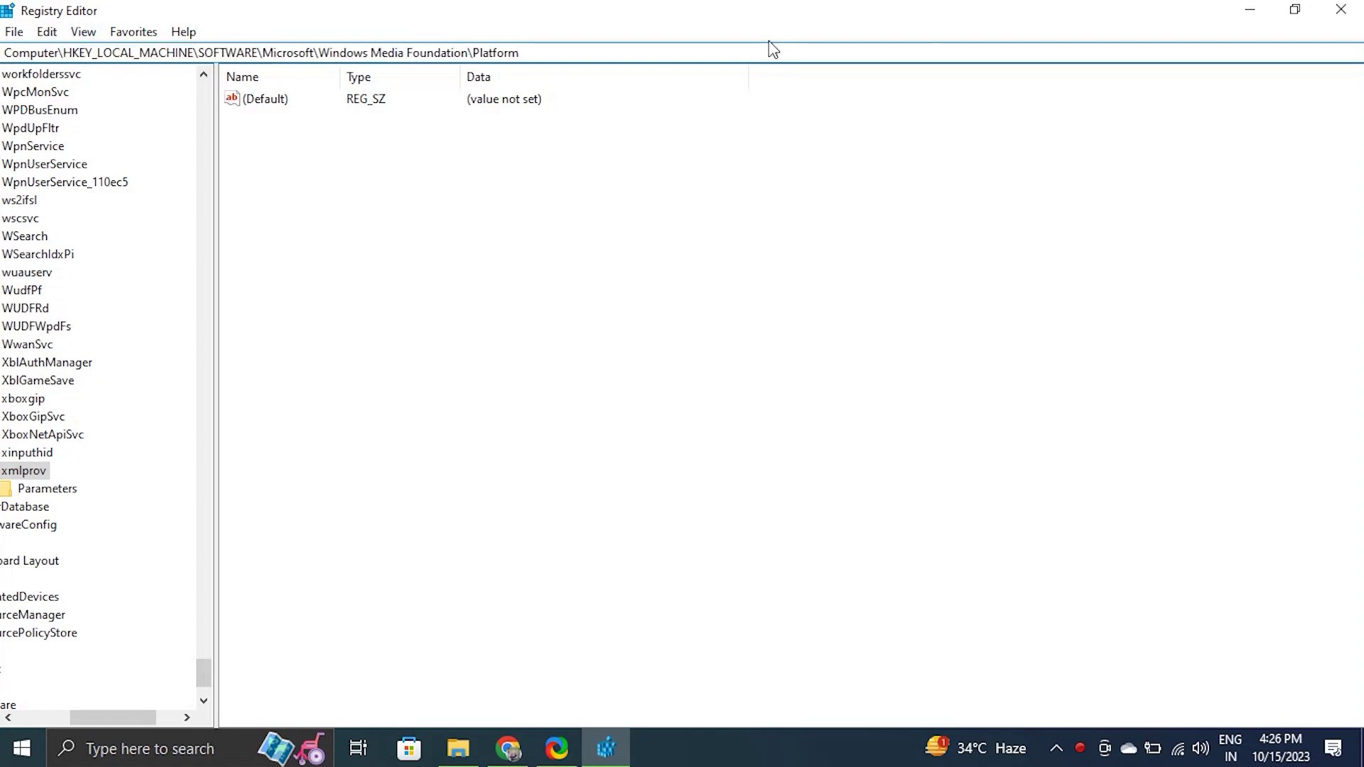
{"action": "key", "text": "Return"}
- Create a DWORD (32-bit) value named EnableFrameServerMode with data 0
{"action": "right_click", "coordinate": [456, 291]}
{"action": "mouse_move", "coordinate": [501, 303]}
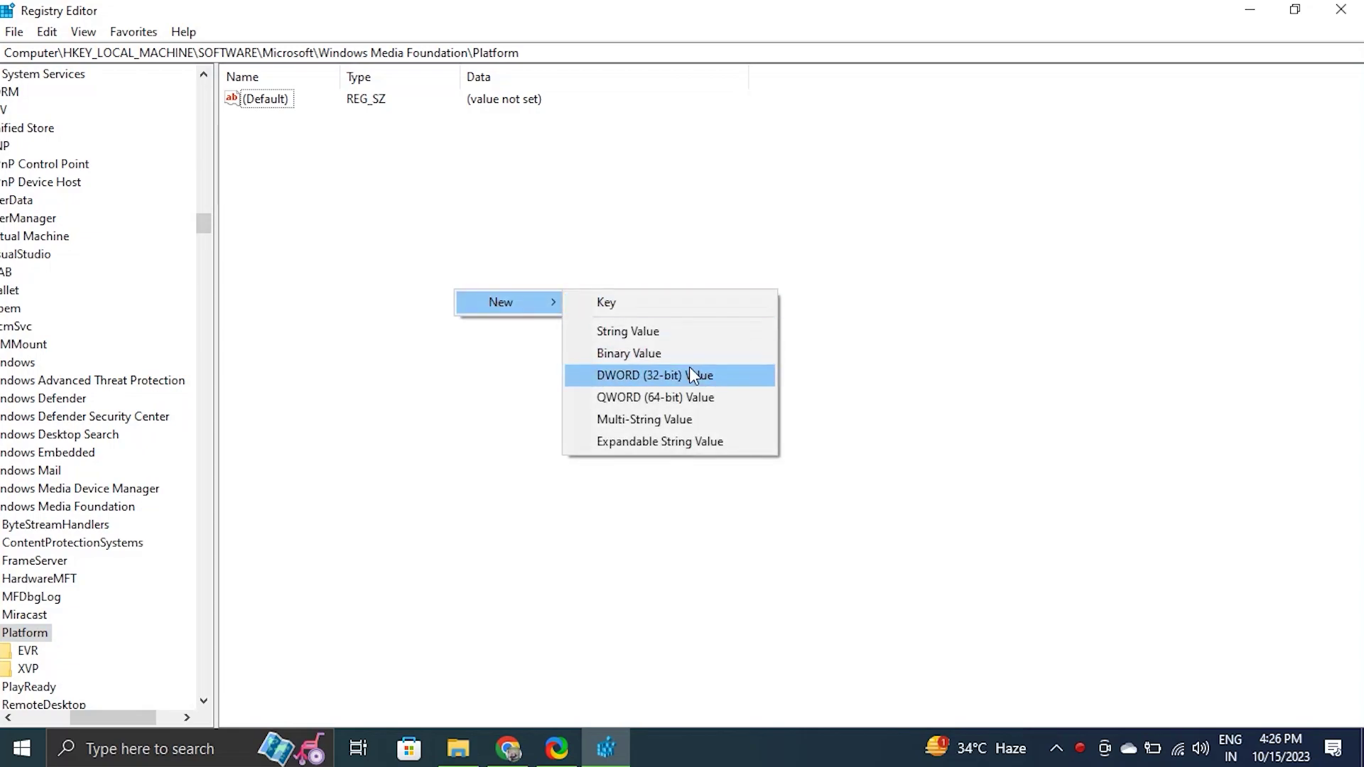
{"action": "left_click", "coordinate": [689, 376]}
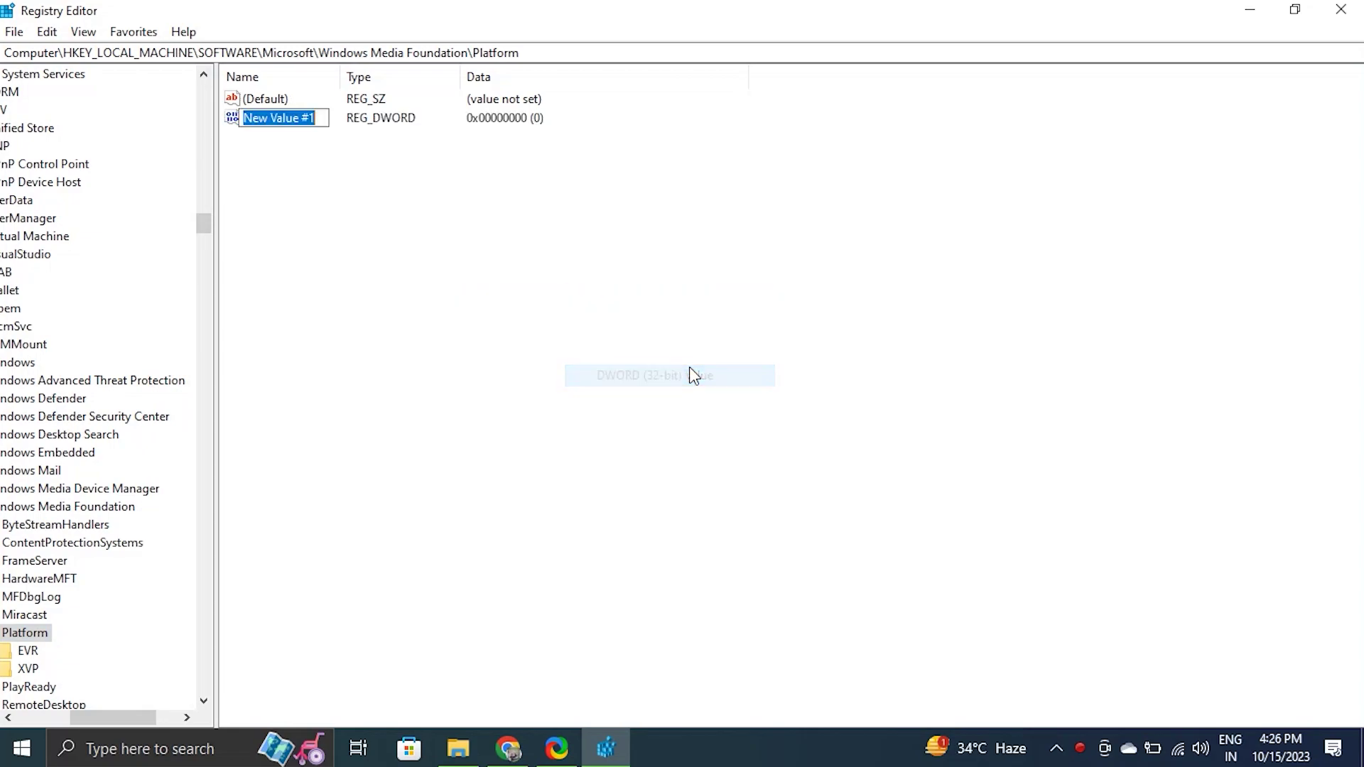
{"action": "type", "text": "EnableFrameServerM"}
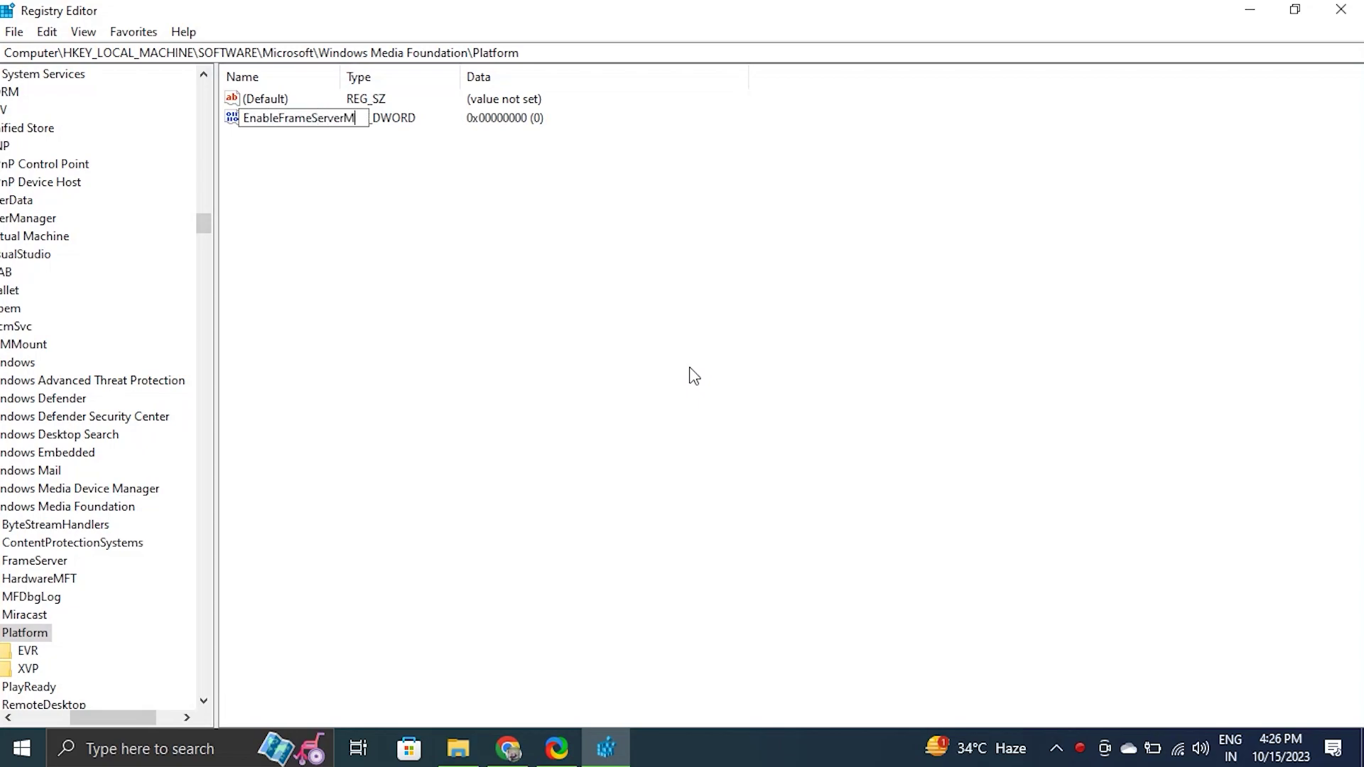
{"action": "type", "text": "ode"}
{"action": "key", "text": "Return"}
{"action": "double_click", "coordinate": [280, 122]}
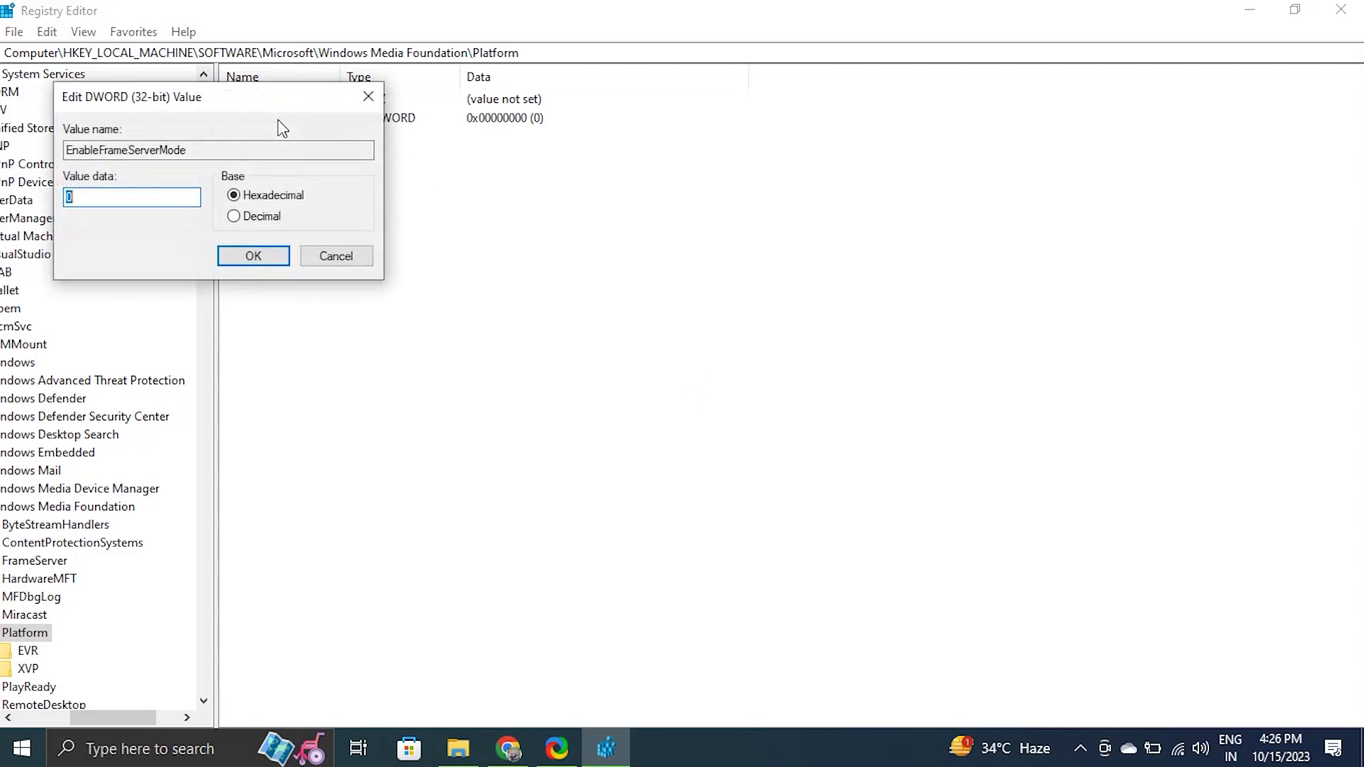
{"action": "left_click", "coordinate": [284, 259]}
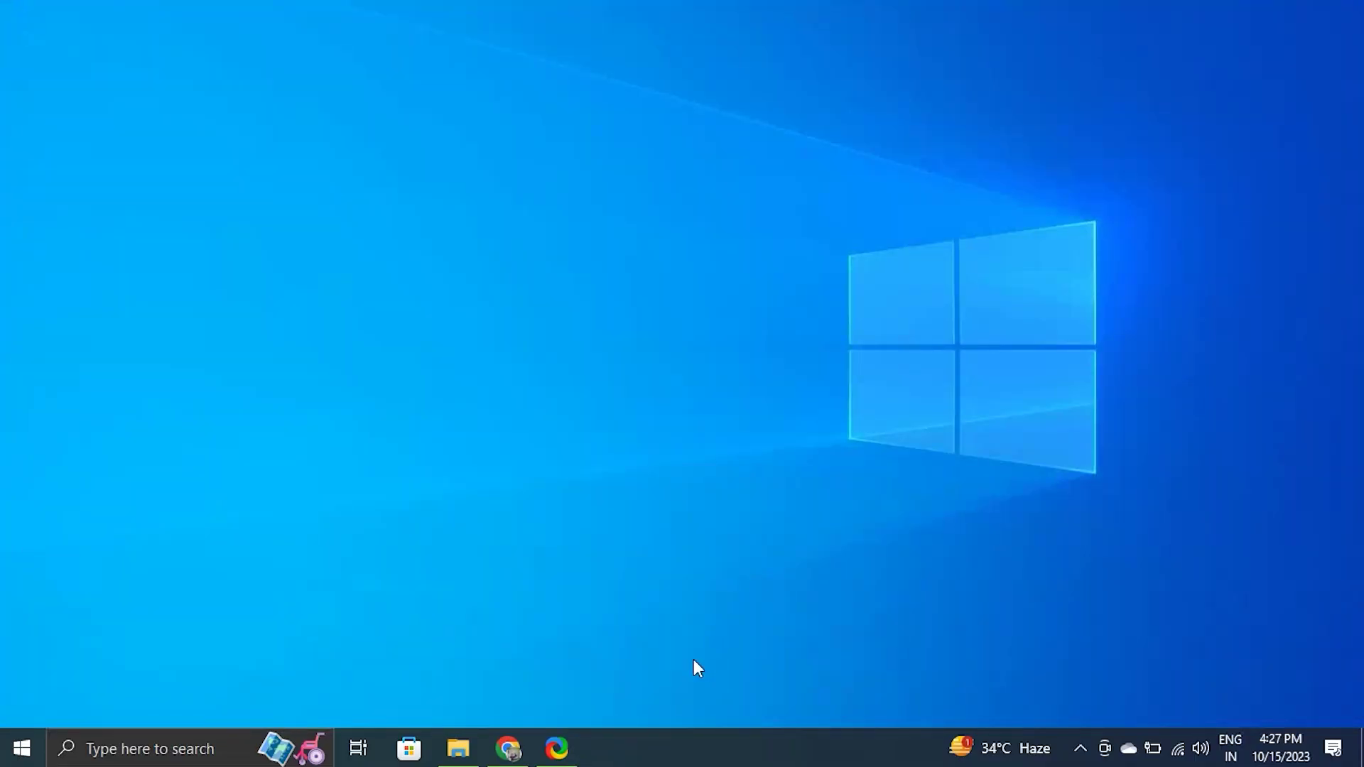